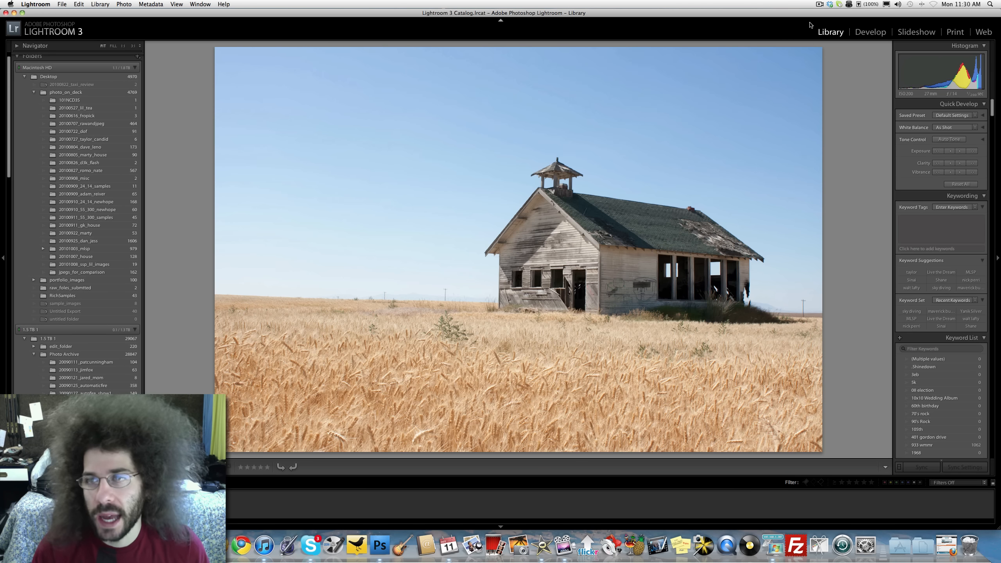
# Open the schoolhouse photo in the Develop module and set Exposure to -0.55 and Contrast to +100
pyautogui.click(856, 37)
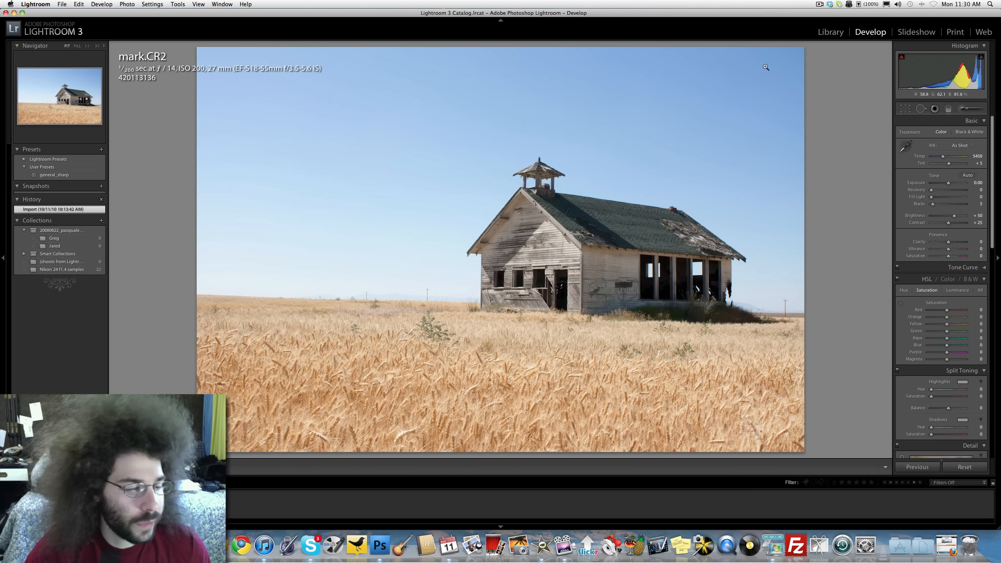
pyautogui.click(944, 183)
pyautogui.moveTo(943, 183); pyautogui.dragTo(945, 183)
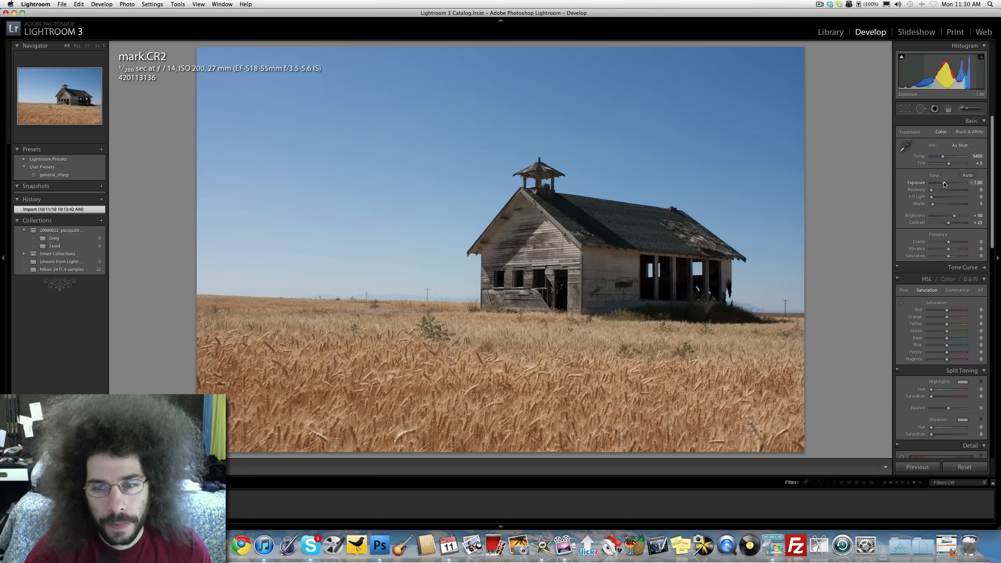
pyautogui.moveTo(957, 224); pyautogui.dragTo(973, 223)
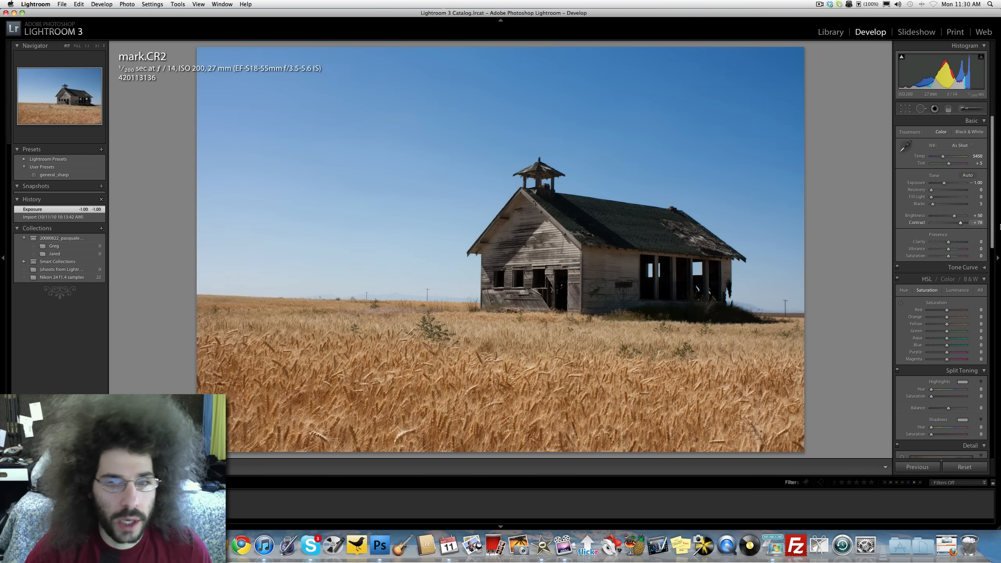
pyautogui.moveTo(942, 183); pyautogui.dragTo(946, 184)
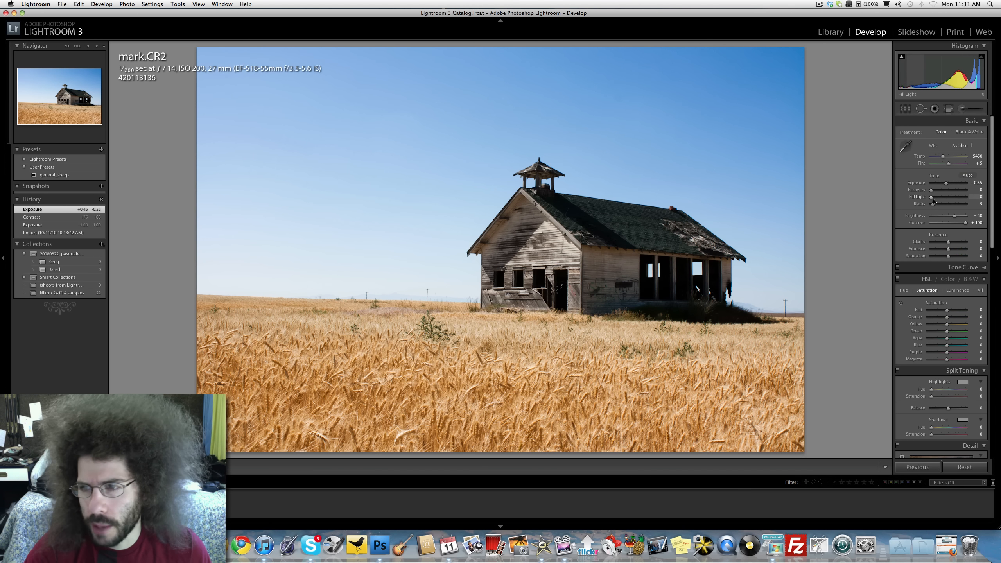
# Set the photo's Clarity to +25 and Vibrance to +25
pyautogui.moveTo(932, 197); pyautogui.dragTo(897, 201)
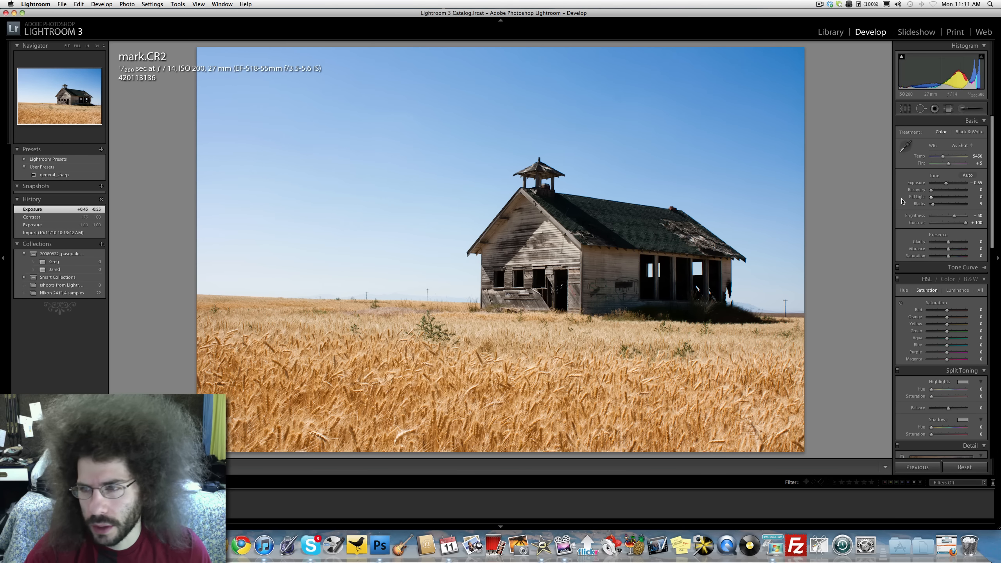
pyautogui.moveTo(948, 241); pyautogui.dragTo(954, 242)
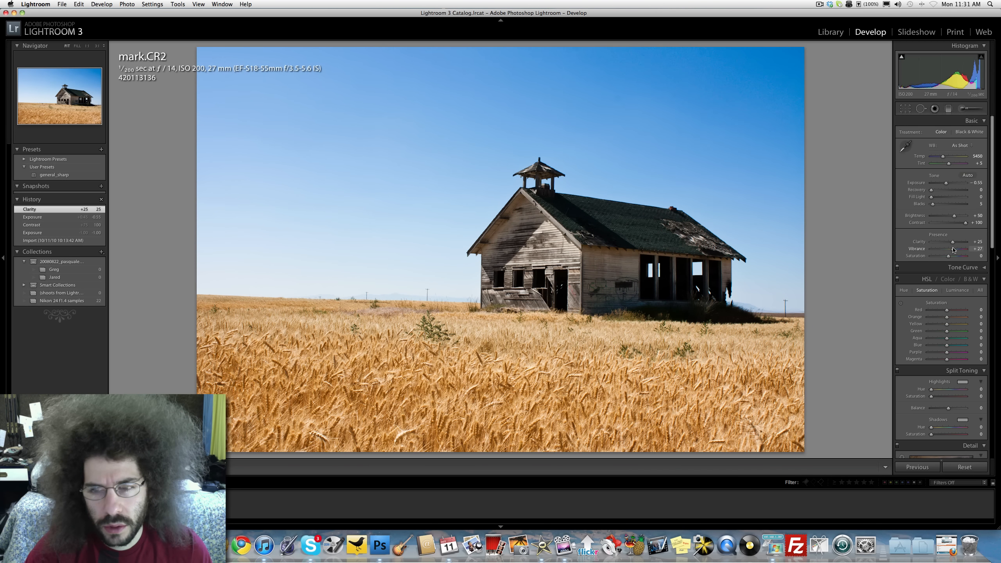
pyautogui.moveTo(953, 249); pyautogui.dragTo(953, 249)
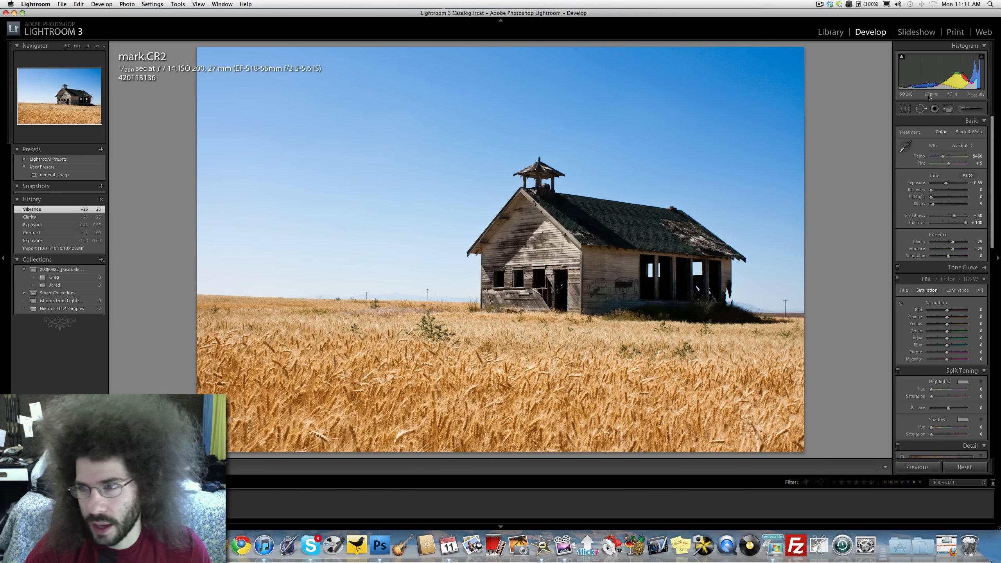
# Try a graduated filter across the upper sky with Exposure at -0.42, stretched down towards the horizon
pyautogui.click(950, 110)
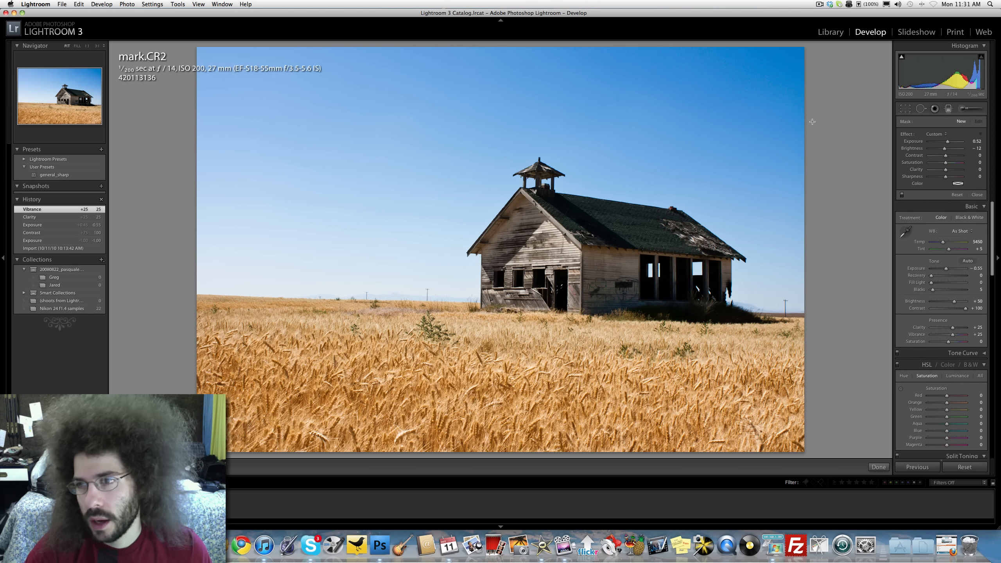
pyautogui.moveTo(396, 84); pyautogui.dragTo(418, 133)
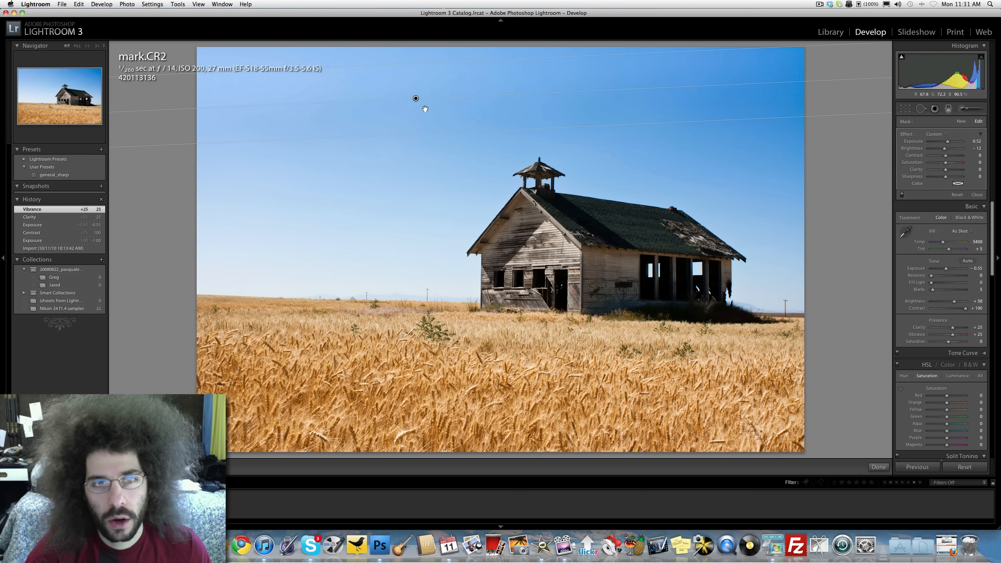
pyautogui.moveTo(416, 99)
pyautogui.mouseDown()
pyautogui.moveTo(423, 131)
pyautogui.moveTo(412, 86)
pyautogui.mouseUp()
pyautogui.moveTo(948, 141); pyautogui.dragTo(938, 142)
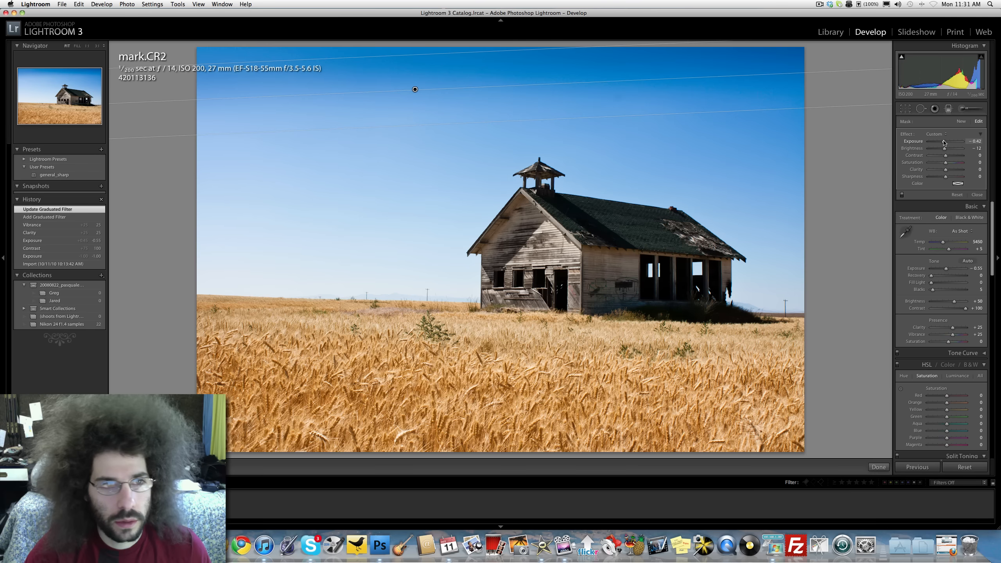
pyautogui.moveTo(471, 124); pyautogui.dragTo(481, 265)
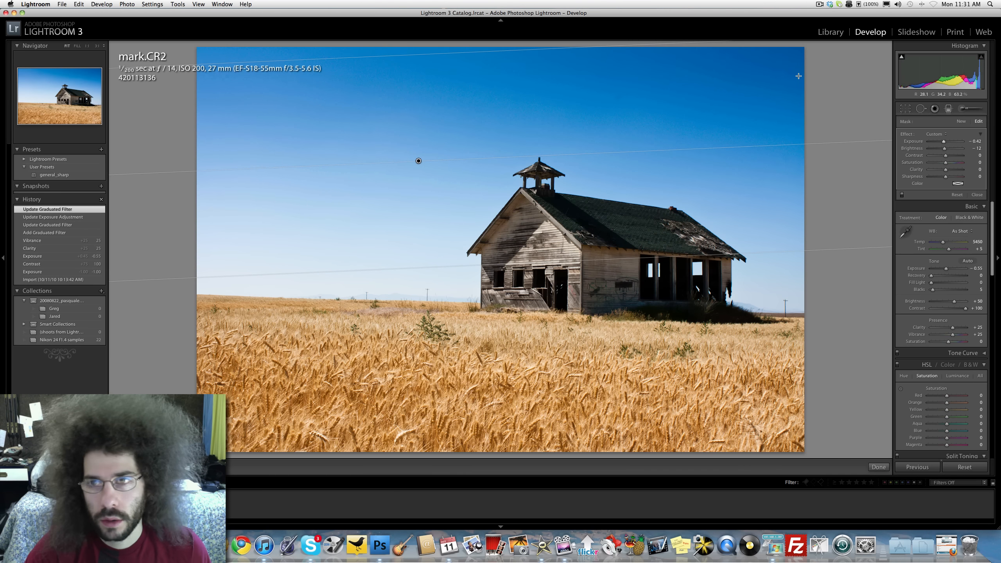
# Try a second, nearly vertical graduated filter drawn from the sky's right side to the left, and delete both filters
pyautogui.moveTo(795, 74); pyautogui.dragTo(819, 113)
pyautogui.moveTo(708, 110); pyautogui.dragTo(237, 127)
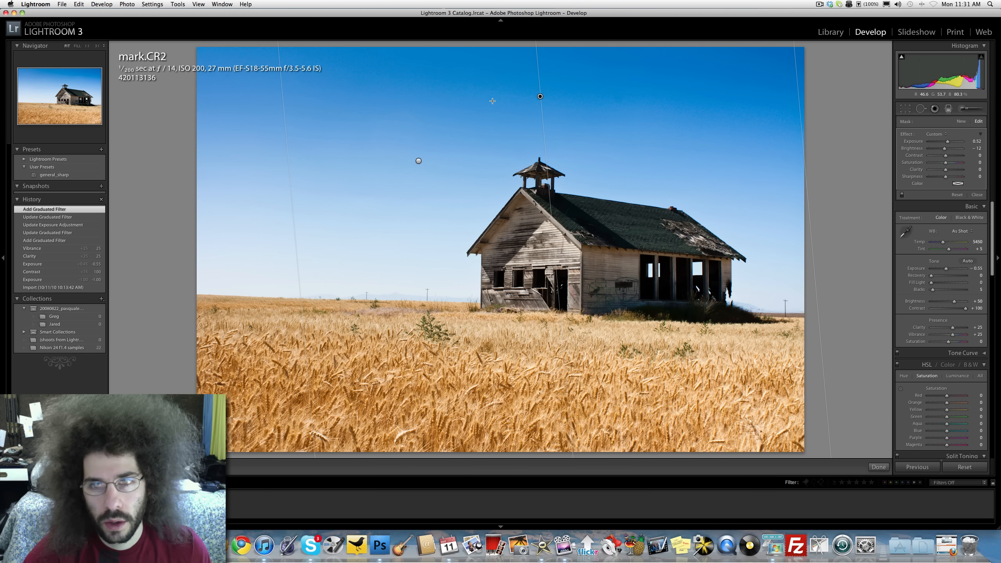
pyautogui.press('Delete')
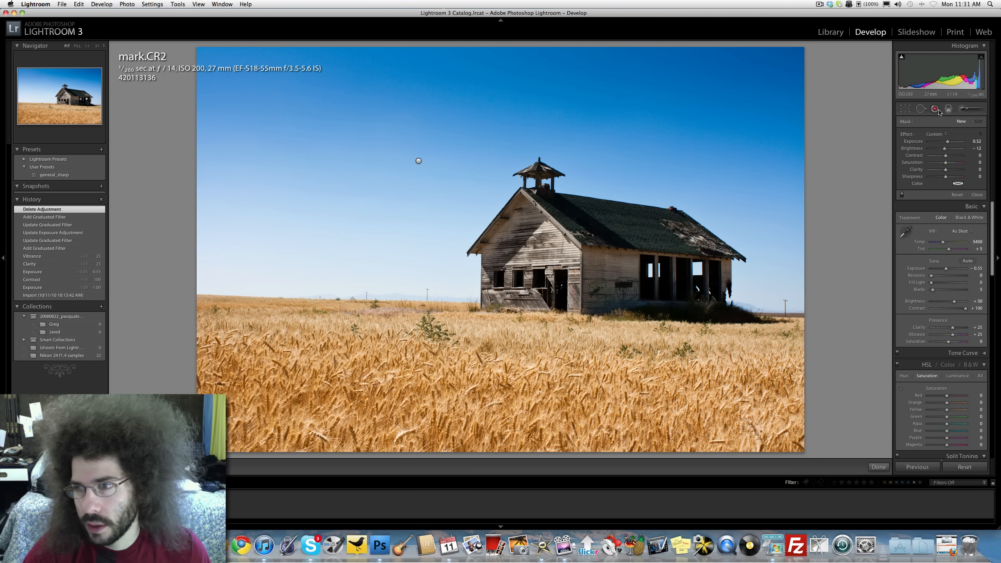
pyautogui.click(417, 162)
pyautogui.press('Delete')
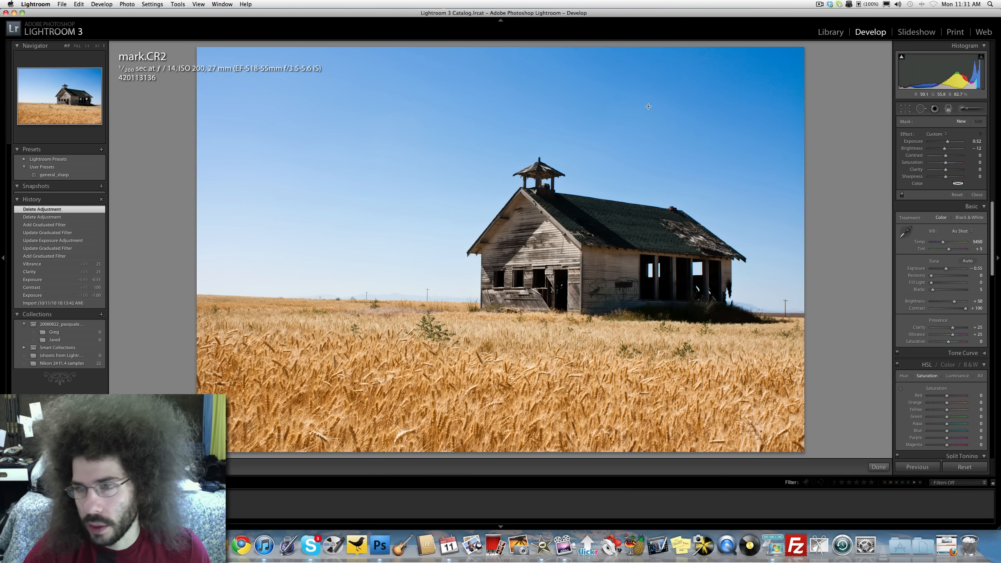
# Draw a slightly slanted graduated filter from the upper sky down to the horizon, deleting the extra small one and keeping the large one selected
pyautogui.moveTo(369, 62); pyautogui.dragTo(408, 284)
pyautogui.moveTo(345, 103); pyautogui.dragTo(405, 123)
pyautogui.press('Delete')
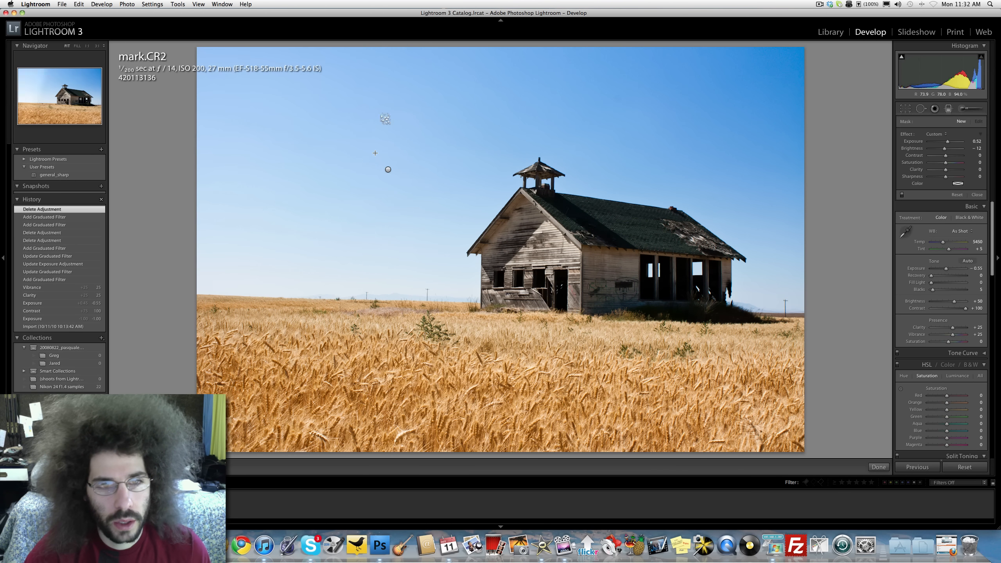
pyautogui.click(388, 170)
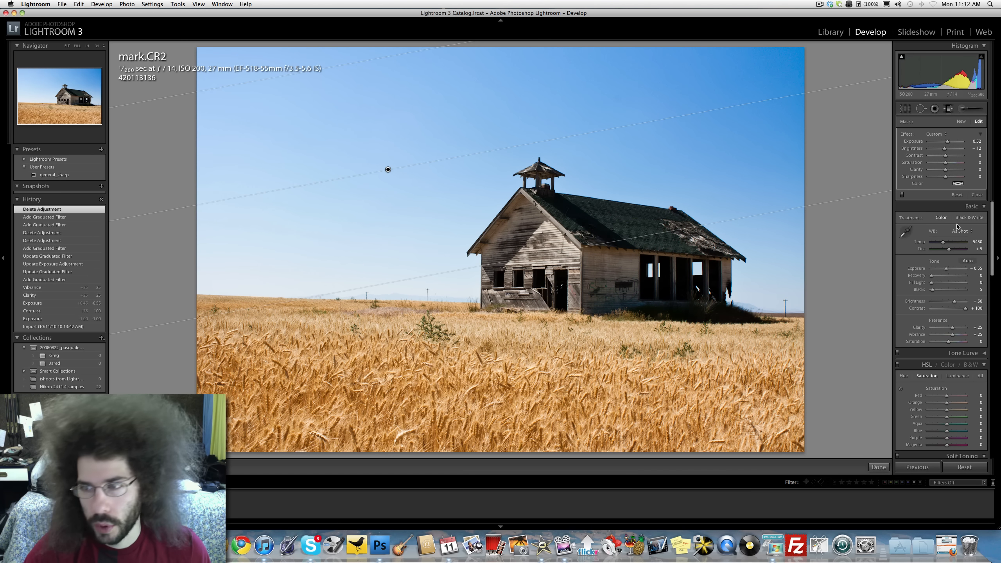
# Set the sky filter's Exposure to -0.99 and Saturation to 32, and finish editing the filter
pyautogui.moveTo(948, 141); pyautogui.dragTo(941, 143)
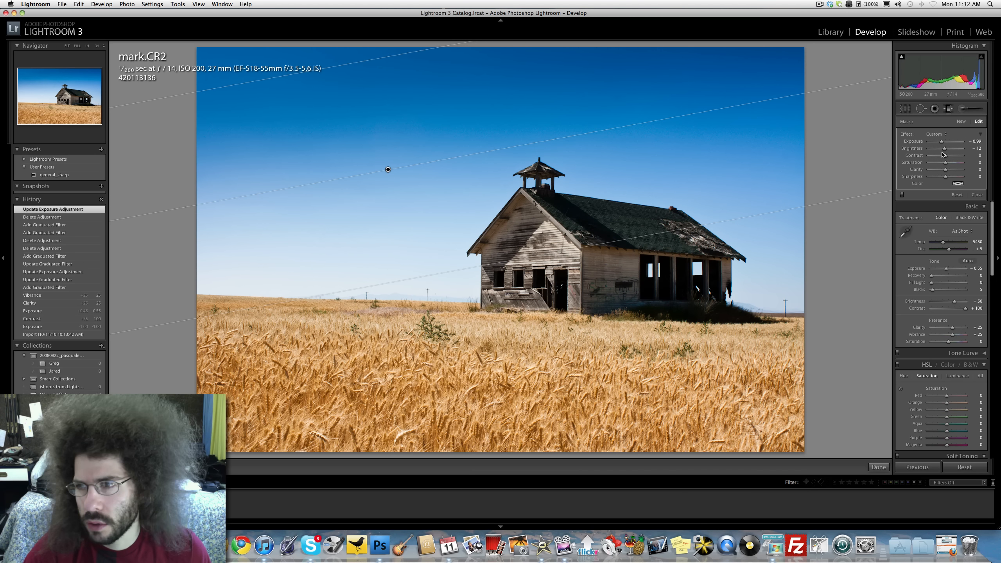
pyautogui.moveTo(946, 162)
pyautogui.mouseDown()
pyautogui.moveTo(960, 165)
pyautogui.moveTo(951, 165)
pyautogui.mouseUp()
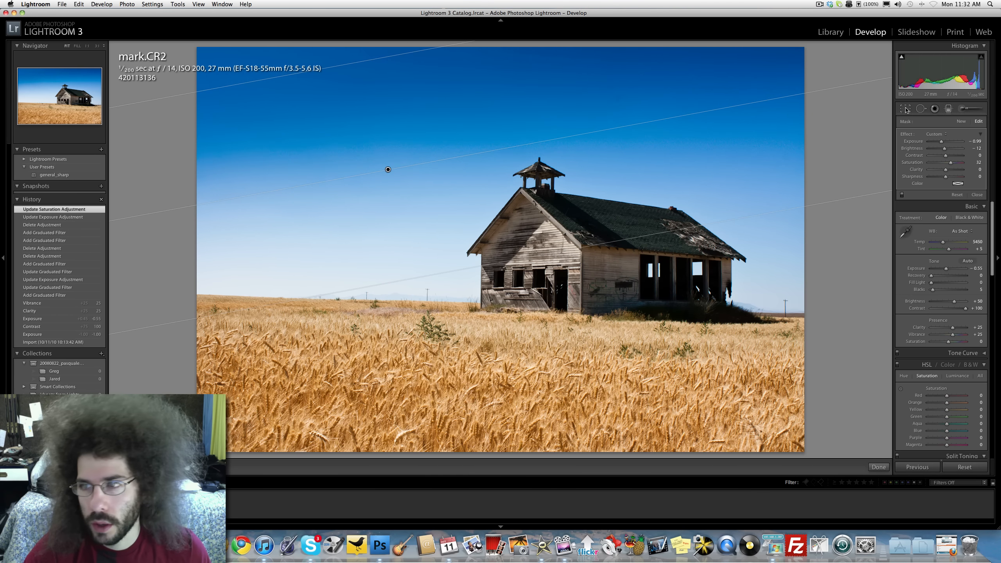
pyautogui.click(905, 109)
pyautogui.click(906, 109)
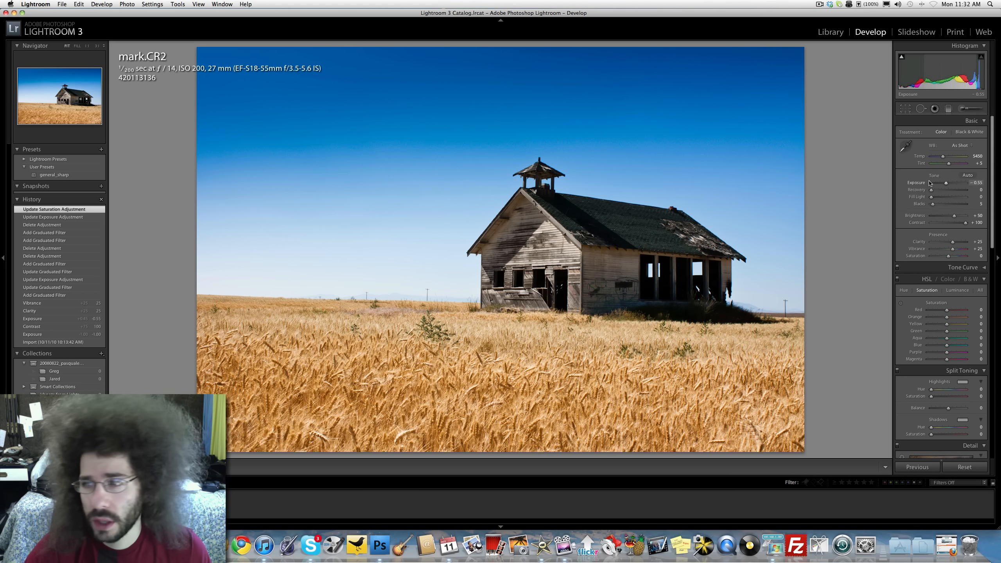
# Warm the photo's white balance by setting Temp to 6545
pyautogui.moveTo(943, 156); pyautogui.dragTo(947, 159)
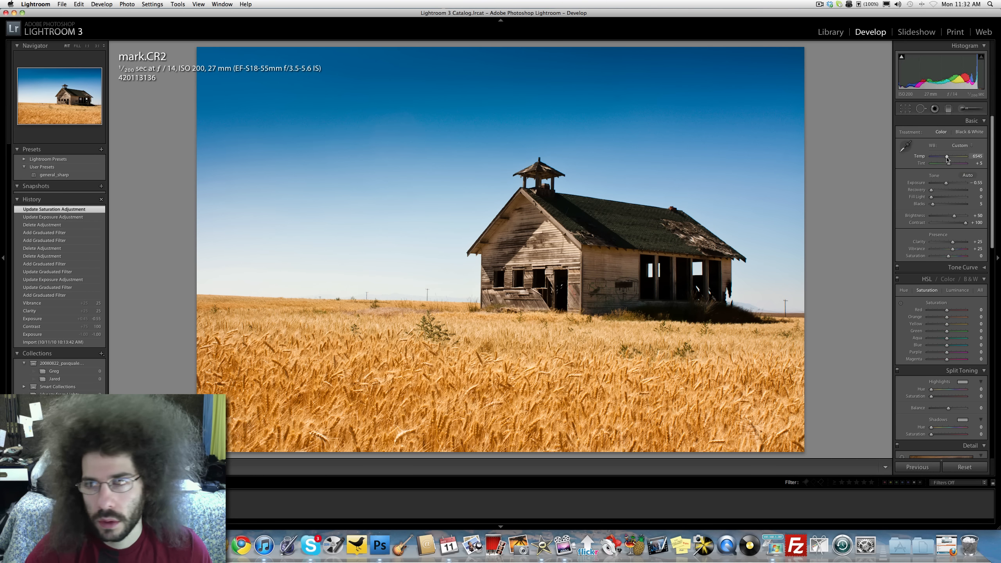
pyautogui.moveTo(947, 159); pyautogui.dragTo(947, 159)
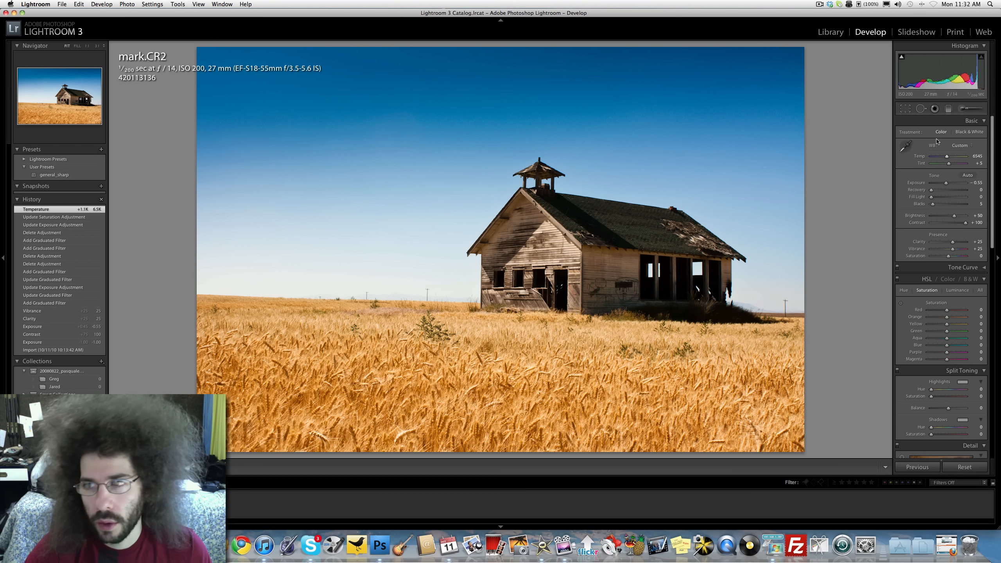
# Compare the photo with and without the sky's graduated filter by deleting the filter and undoing the deletion twice
pyautogui.click(936, 109)
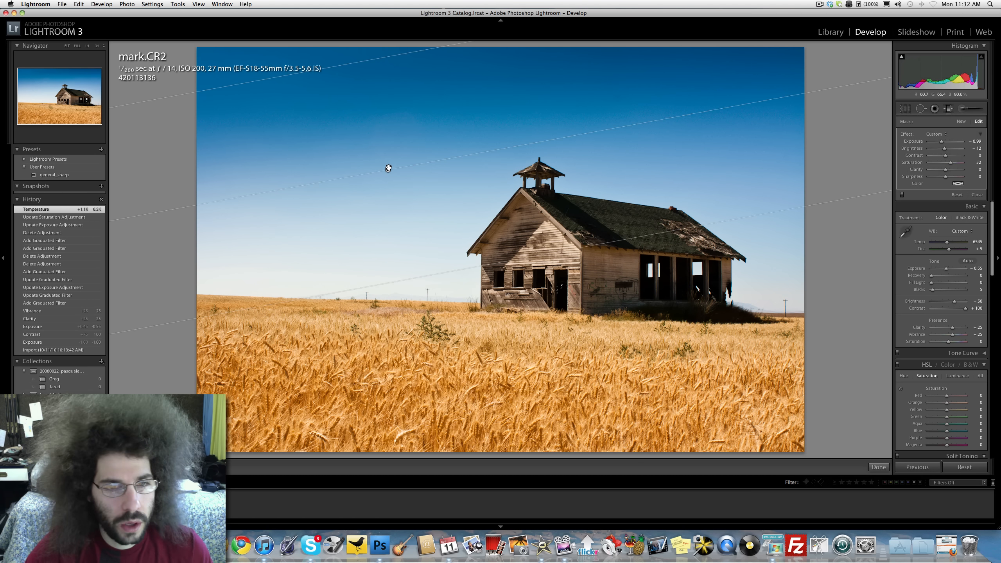
pyautogui.press('Delete')
pyautogui.press('super+z')
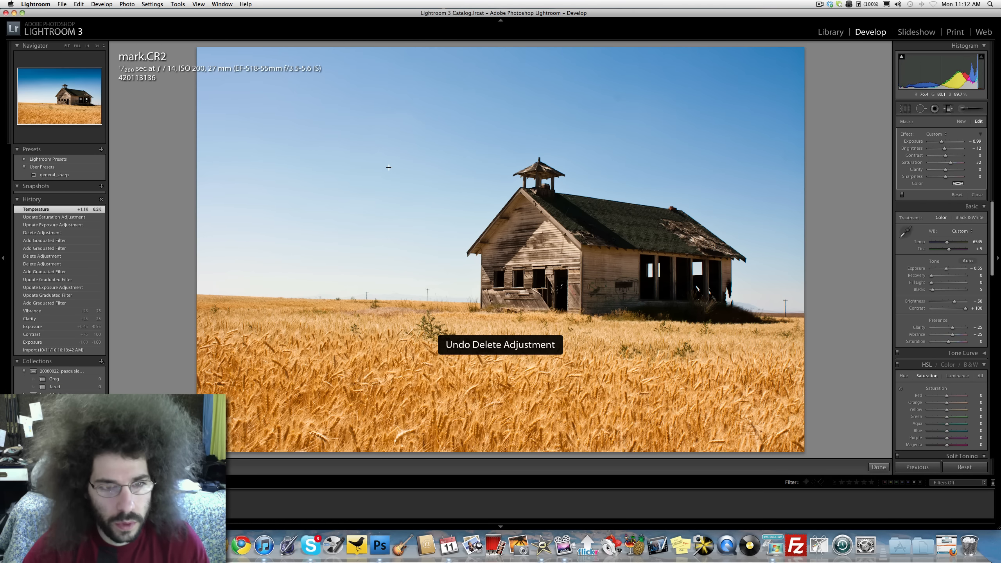
pyautogui.press('Delete')
pyautogui.press('super+z')
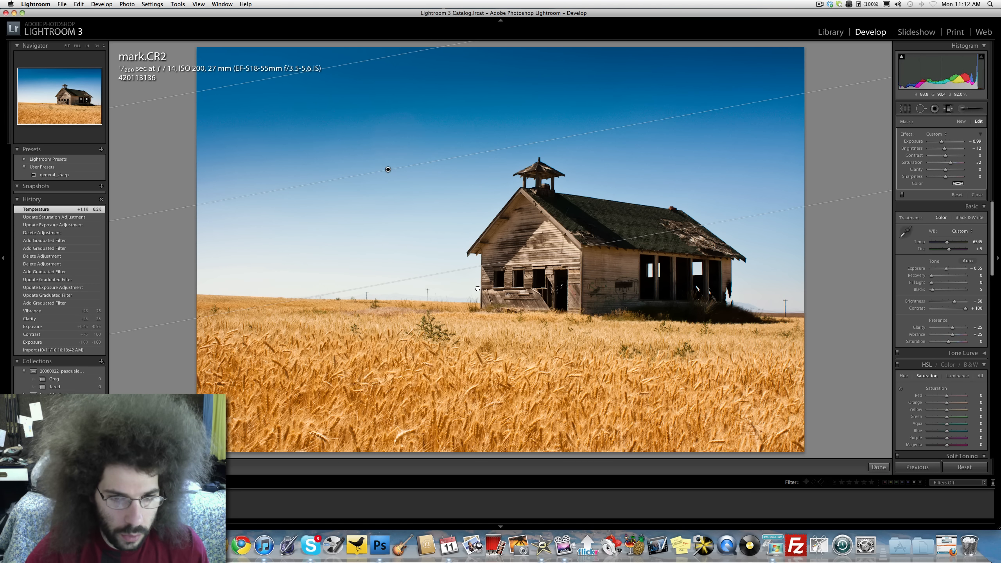
# Extend the sky's graduated filter below the horizon into the top of the wheat field and finish editing it
pyautogui.moveTo(472, 270); pyautogui.dragTo(488, 331)
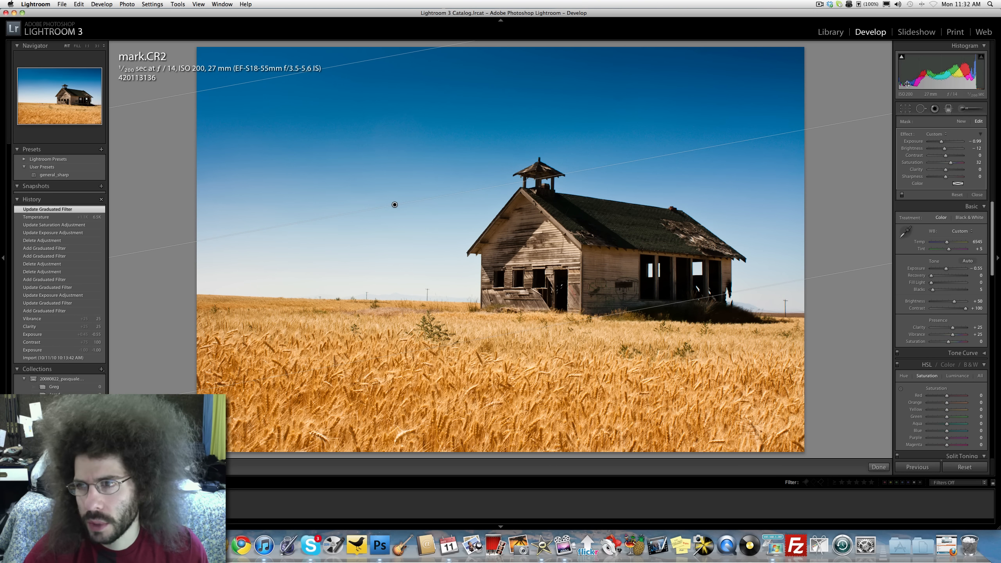
pyautogui.click(906, 109)
pyautogui.click(907, 110)
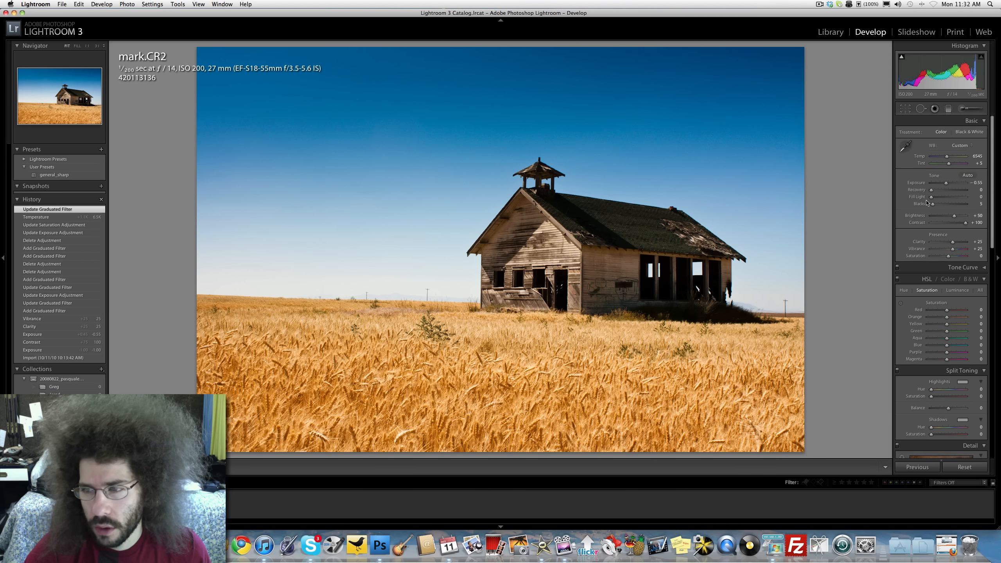
# Apply the general_sharp preset to the photo and set Tint to +20
pyautogui.click(54, 175)
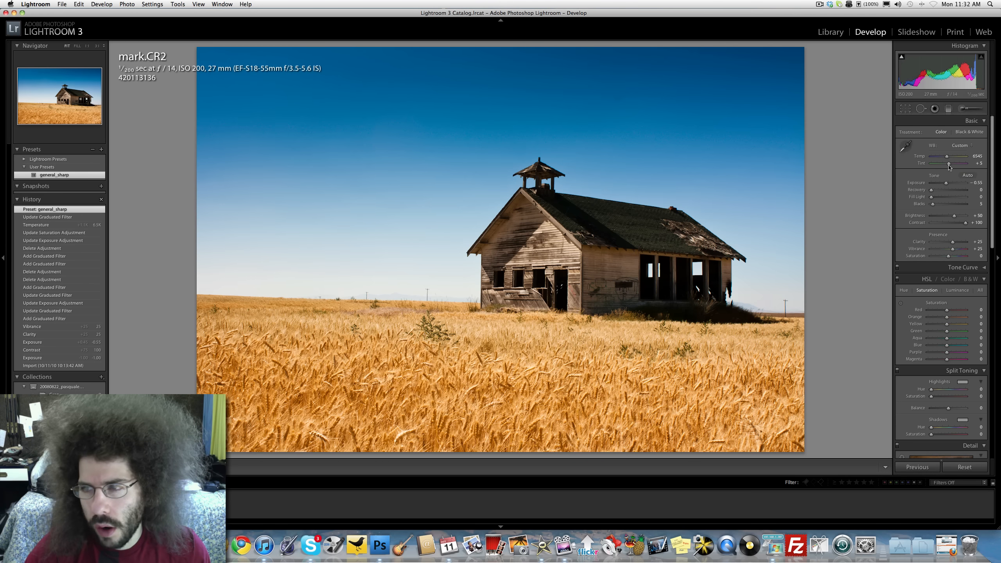
pyautogui.moveTo(948, 163); pyautogui.dragTo(952, 167)
pyautogui.press('super+z')
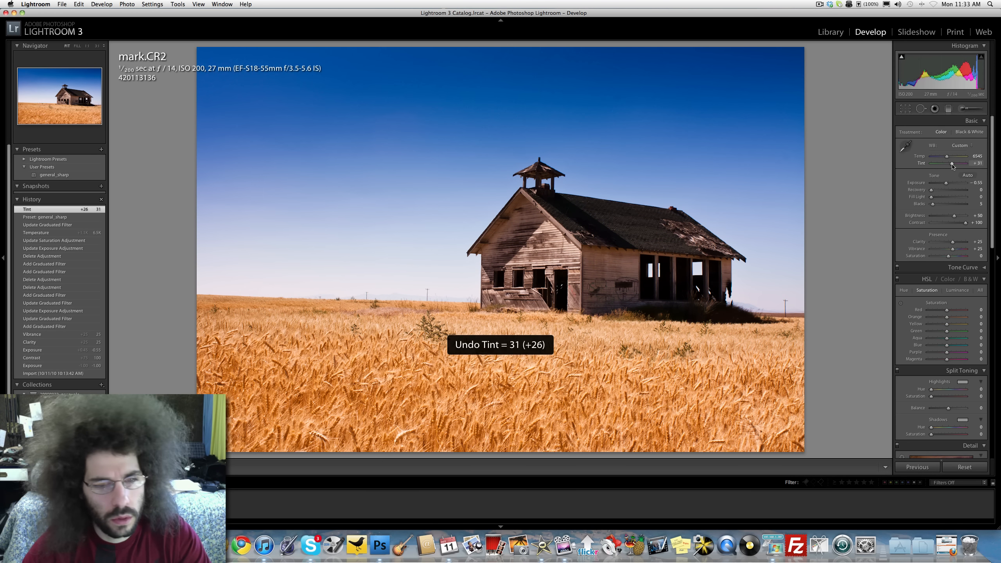
pyautogui.moveTo(953, 167); pyautogui.dragTo(951, 168)
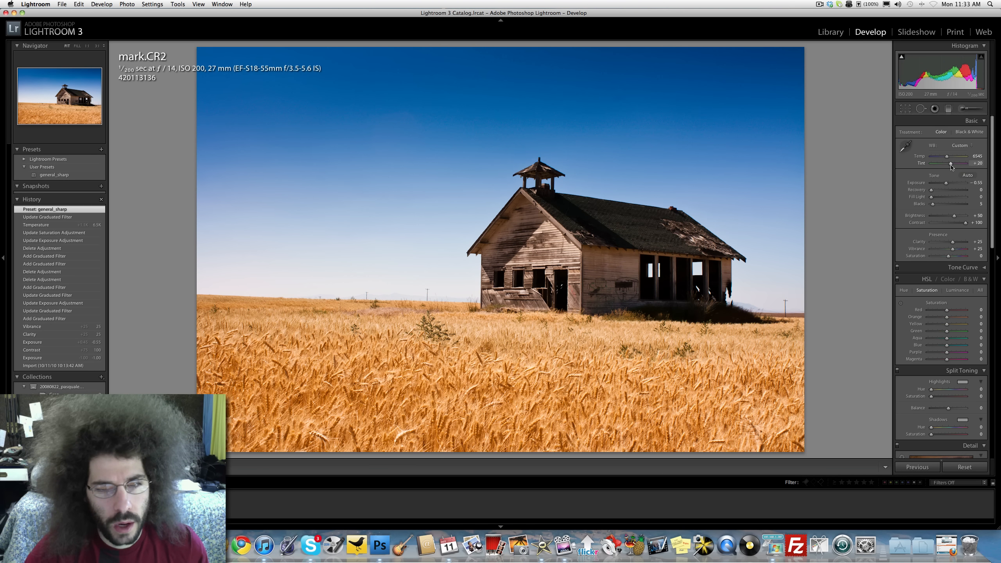
# Try removing all colour from the photo with Saturation at -100 and undo it
pyautogui.moveTo(932, 255); pyautogui.dragTo(907, 257)
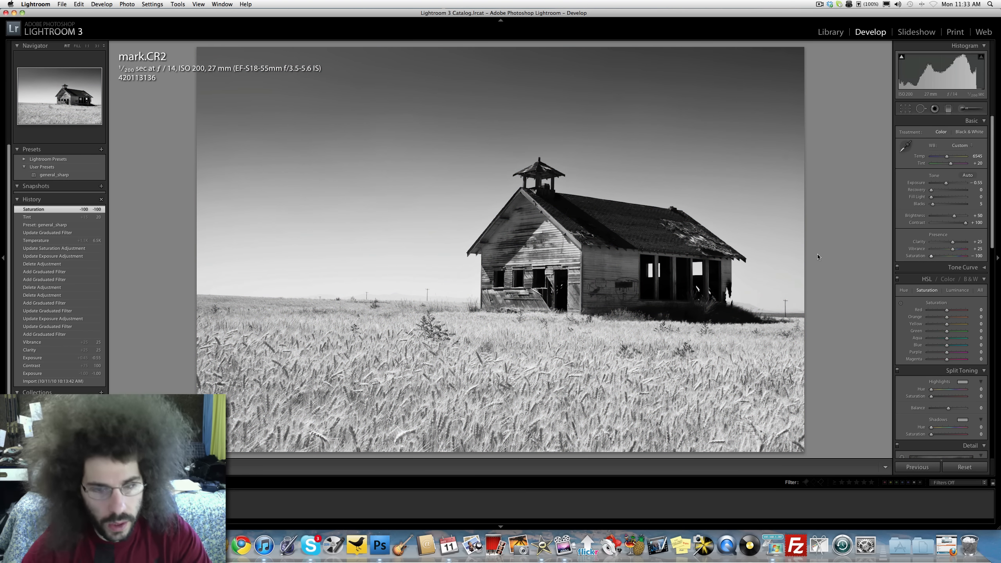
pyautogui.press('super+z')
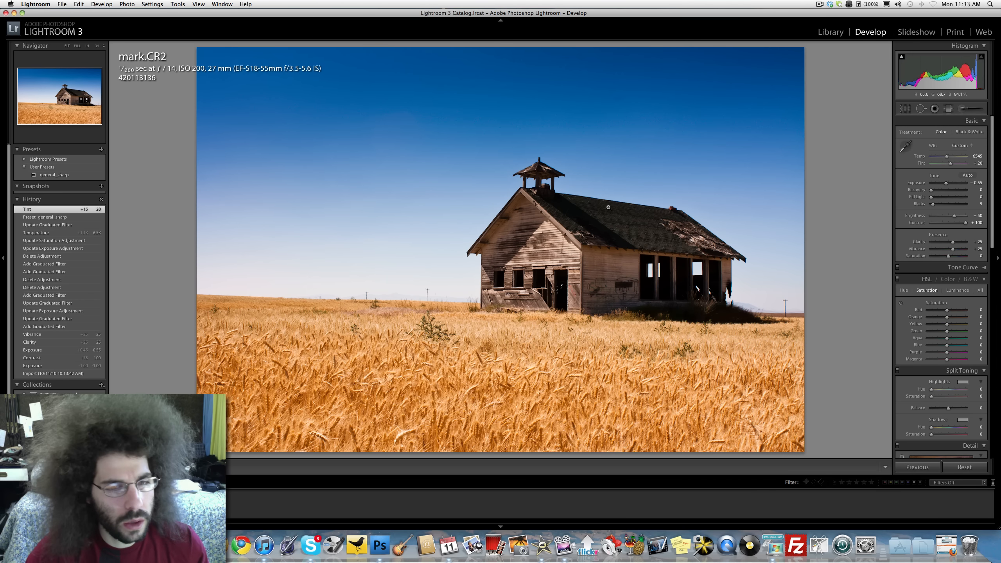
# Inspect the horizon up close, try Contrast +64 with Blacks 22, undo the Blacks change and return Contrast to +100
pyautogui.click(384, 288)
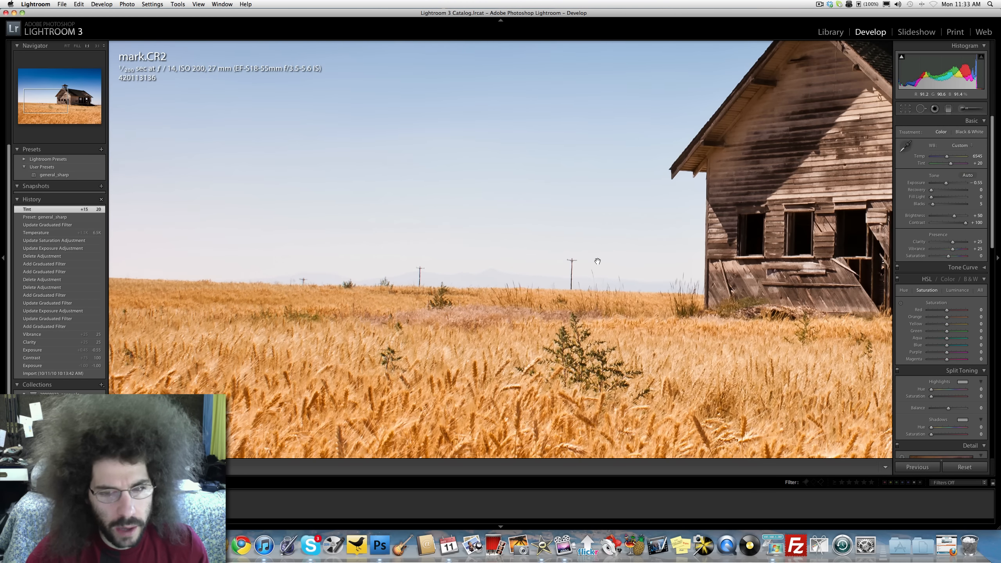
pyautogui.click(301, 263)
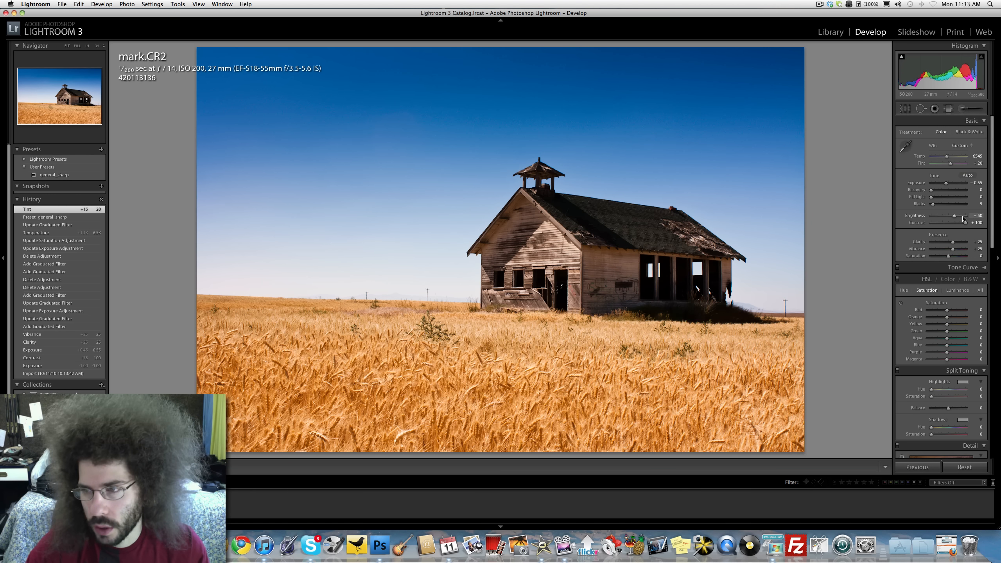
pyautogui.moveTo(965, 223); pyautogui.dragTo(939, 205)
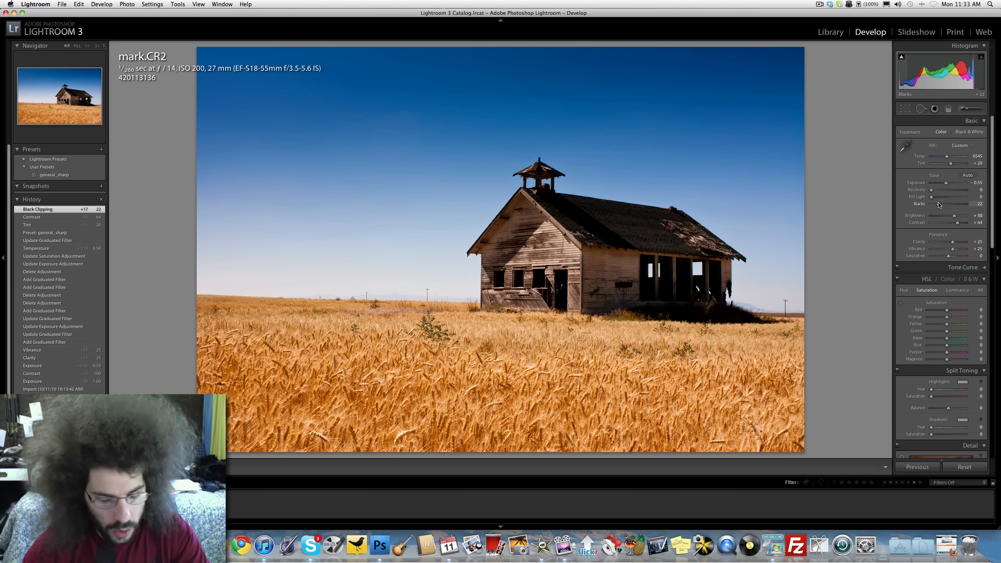
pyautogui.press('super+z')
pyautogui.moveTo(958, 224); pyautogui.dragTo(983, 227)
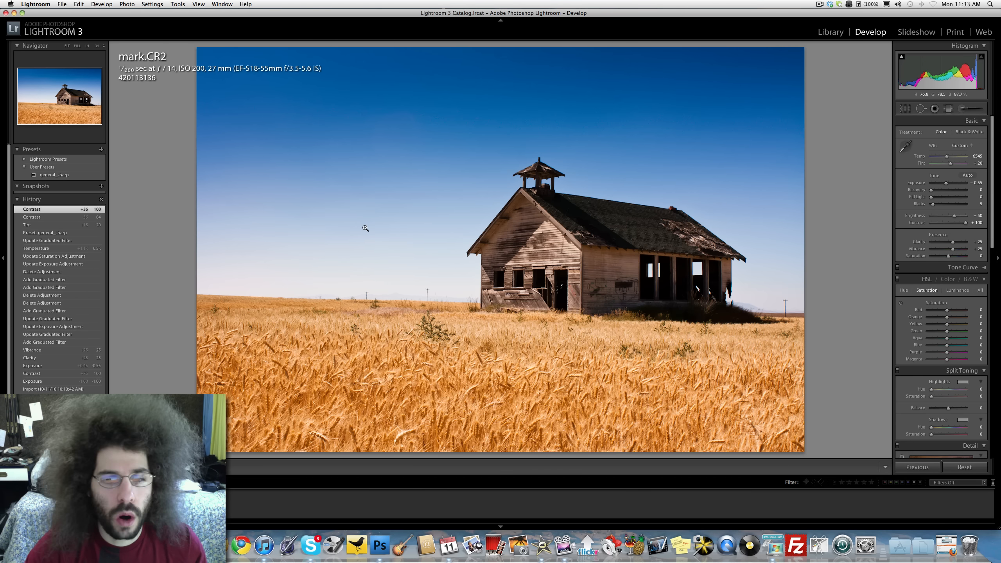
pyautogui.click(821, 4)
pyautogui.click(830, 28)
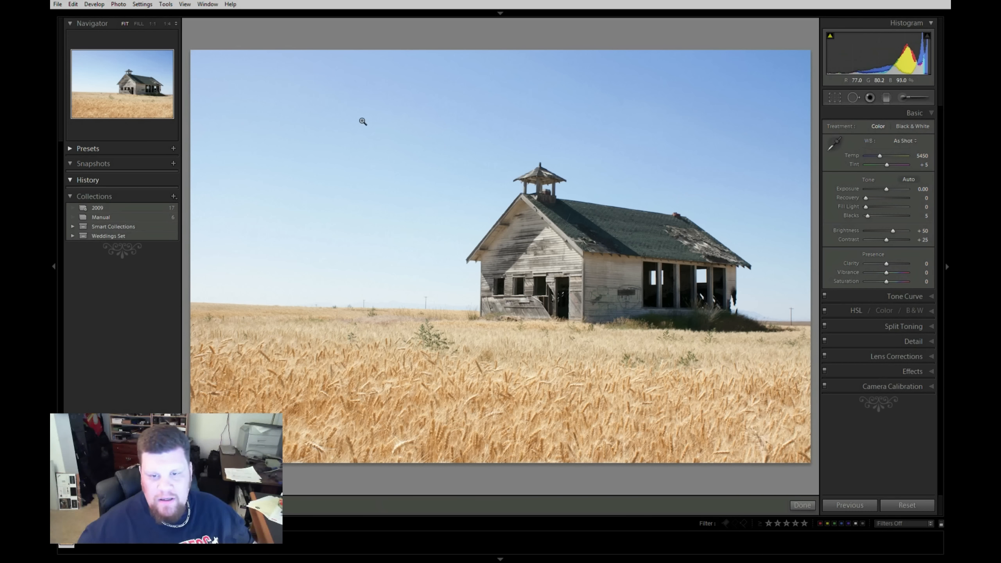
# Straighten the horizon of the unedited schoolhouse photo with a crop angle of -1.38 and apply the crop
pyautogui.press('r')
pyautogui.moveTo(816, 39); pyautogui.dragTo(811, 34)
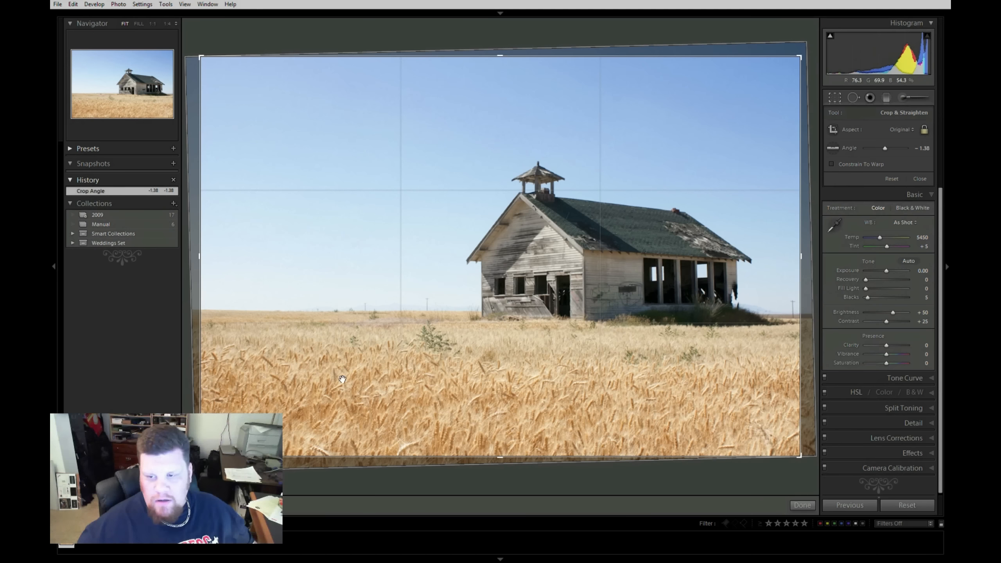
pyautogui.press('Return')
pyautogui.press('r')
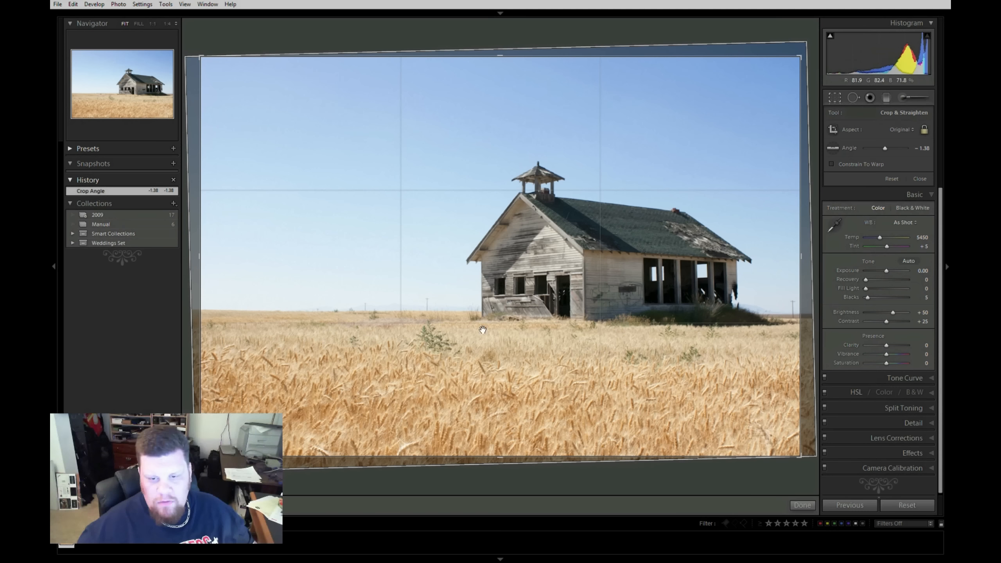
pyautogui.press('Return')
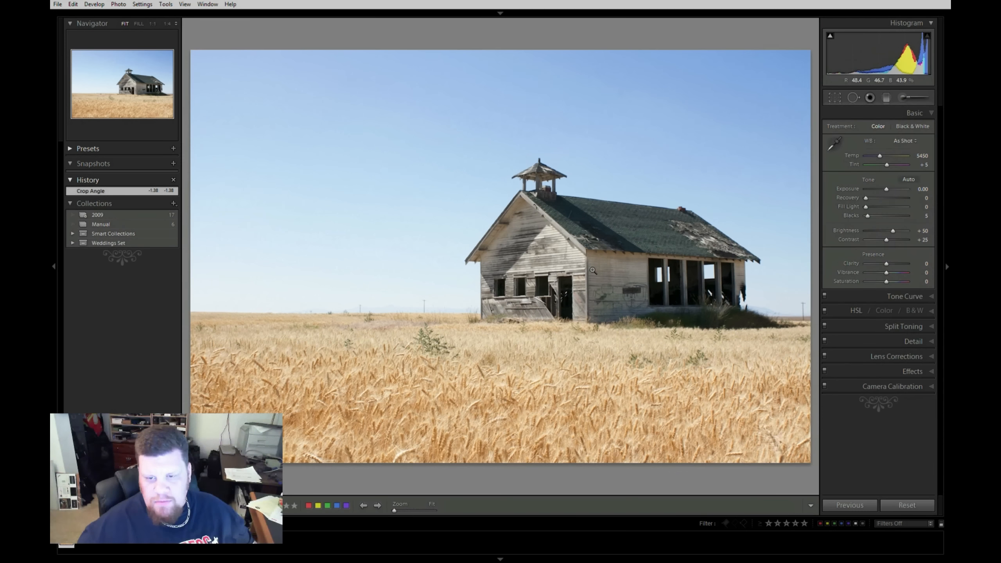
pyautogui.press('r')
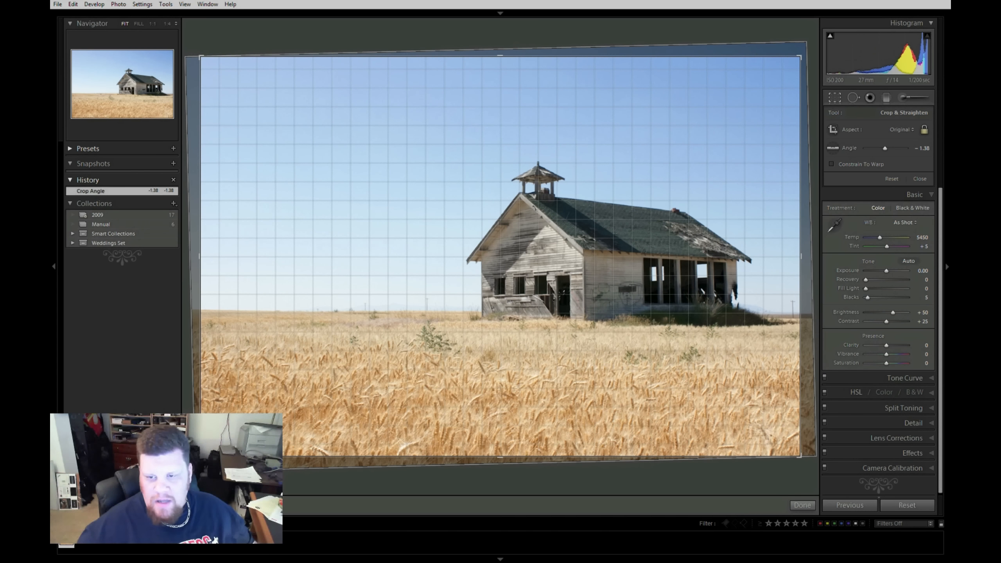
pyautogui.press('Return')
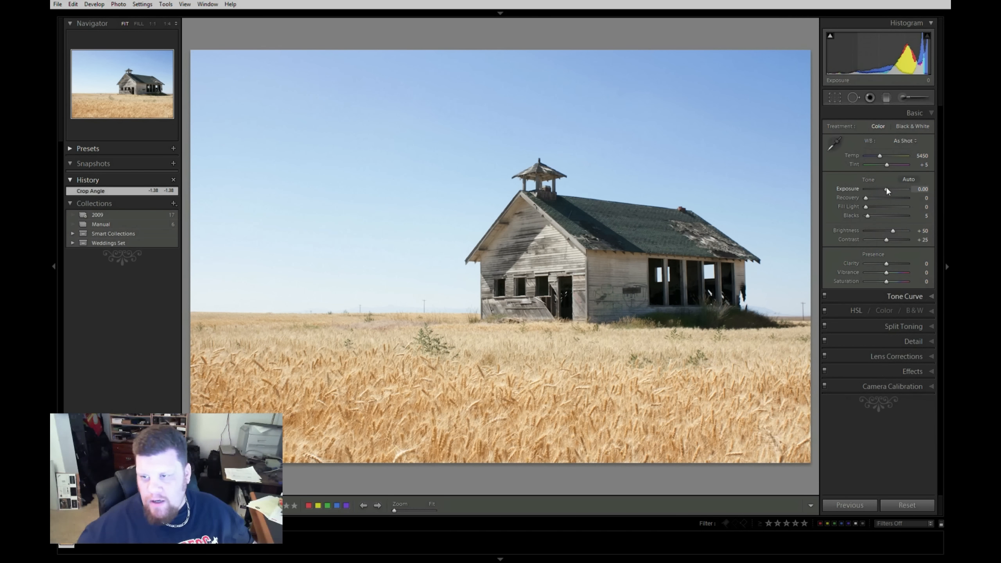
# Lower the photo's Exposure to -0.32
pyautogui.moveTo(887, 189); pyautogui.dragTo(885, 188)
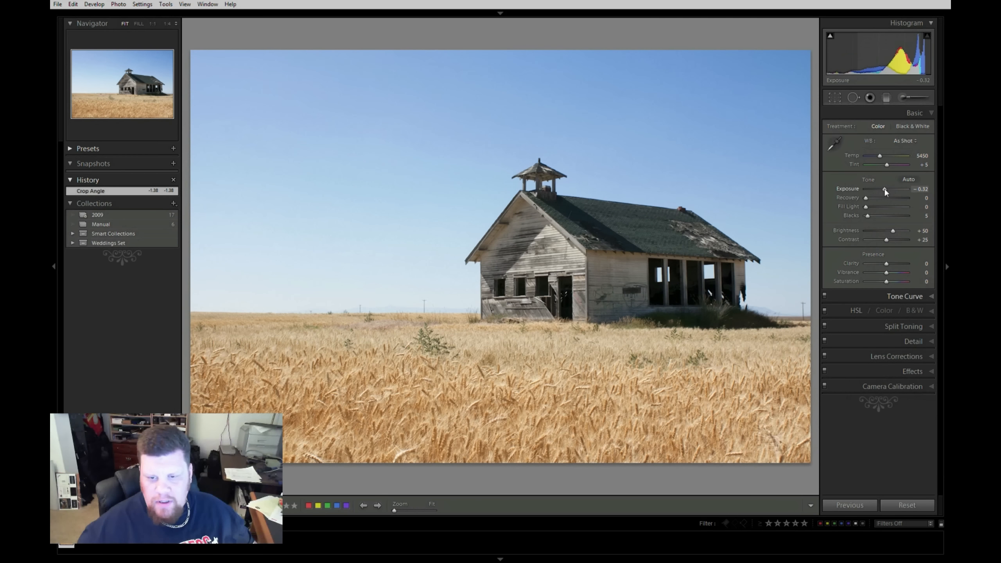
pyautogui.moveTo(885, 189); pyautogui.dragTo(885, 189)
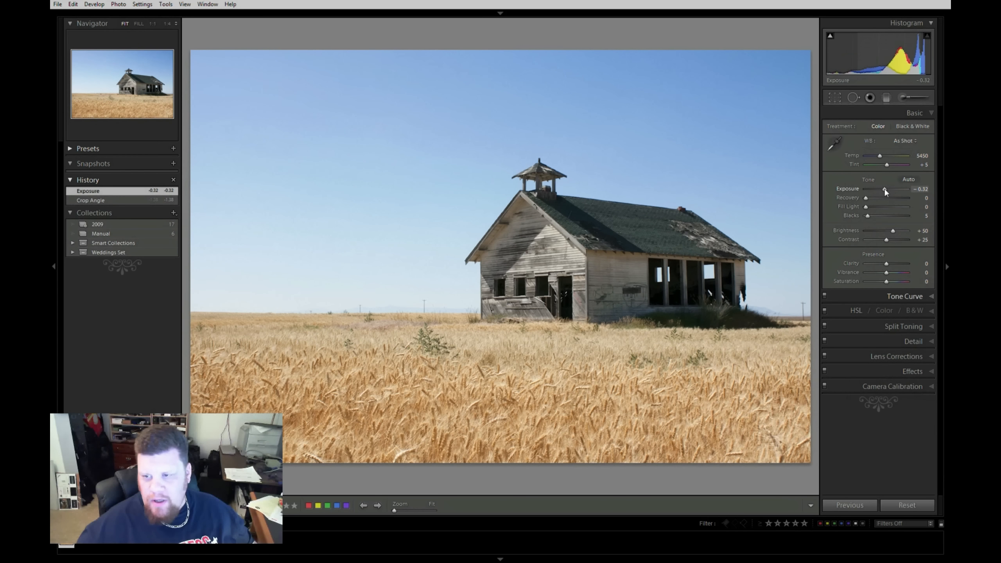
# Try lowering the tone curve's Lights to -33 and reset the value to 0
pyautogui.click(930, 297)
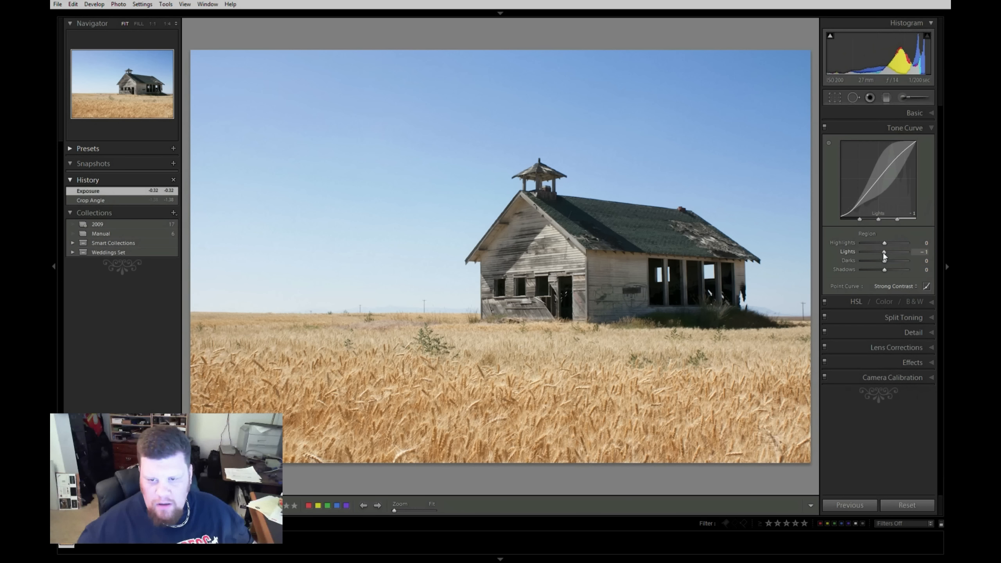
pyautogui.moveTo(884, 256); pyautogui.dragTo(875, 252)
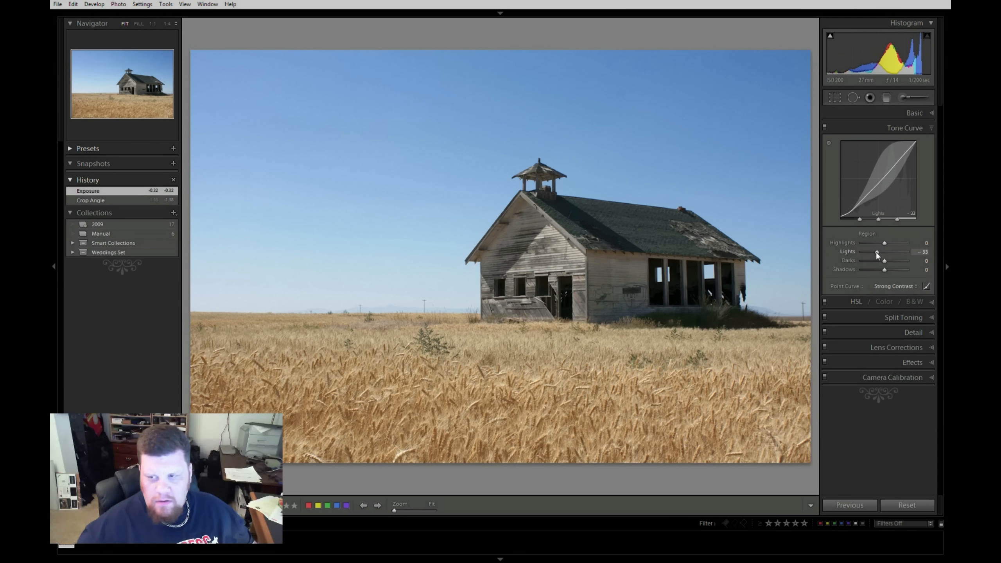
pyautogui.doubleClick(848, 249)
# Raise Clarity to +26 and set Blacks to 7
pyautogui.click(932, 114)
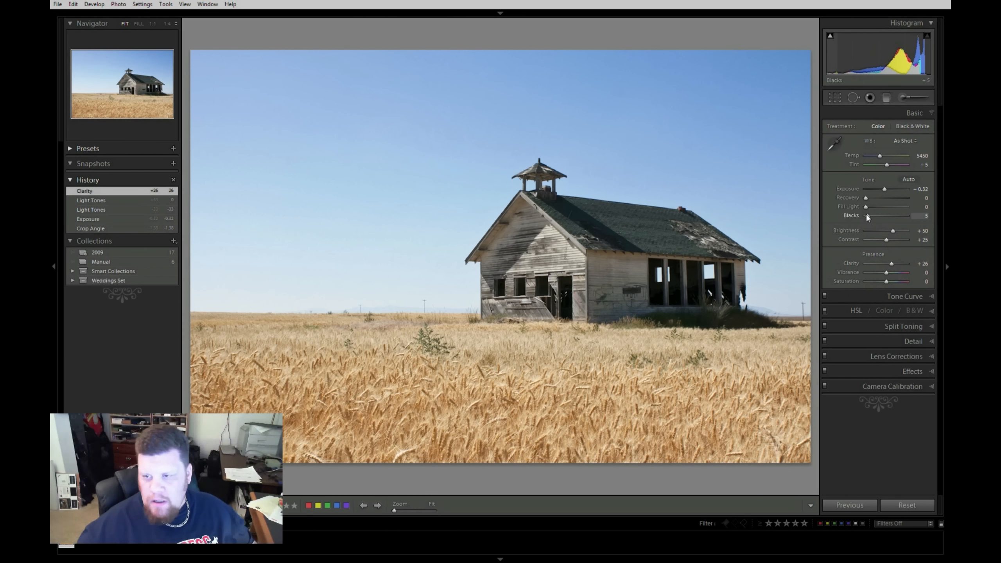
pyautogui.moveTo(867, 216); pyautogui.dragTo(868, 215)
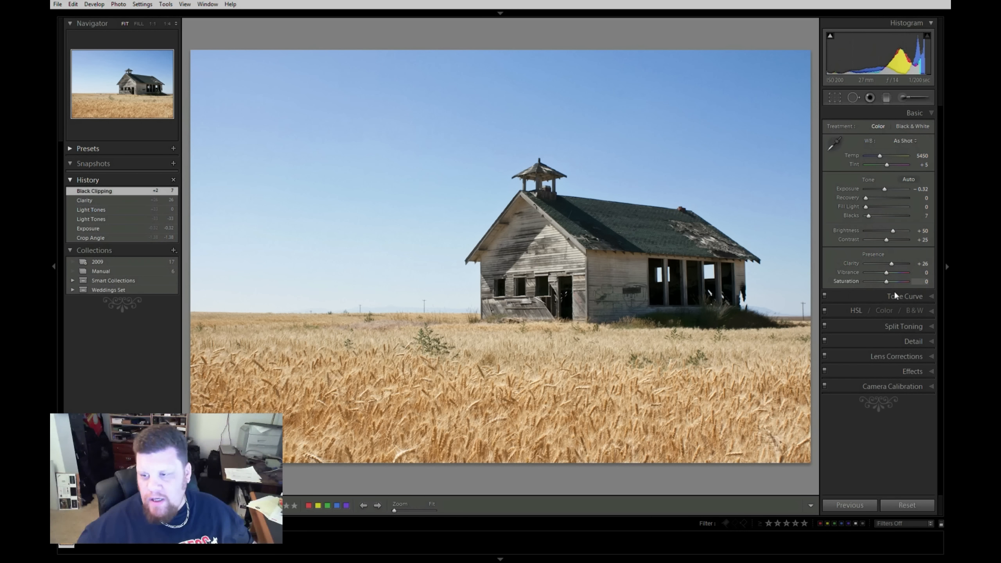
# Set the tone curve's Darks to -45, trying Highlights at -41 and Lights at -37 and resetting both to 0
pyautogui.click(909, 296)
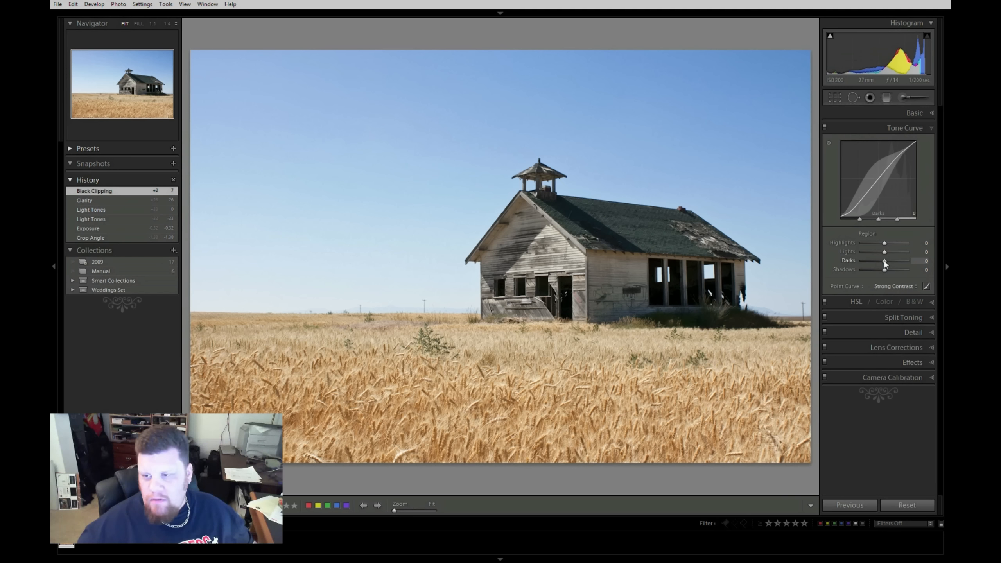
pyautogui.moveTo(885, 242); pyautogui.dragTo(876, 242)
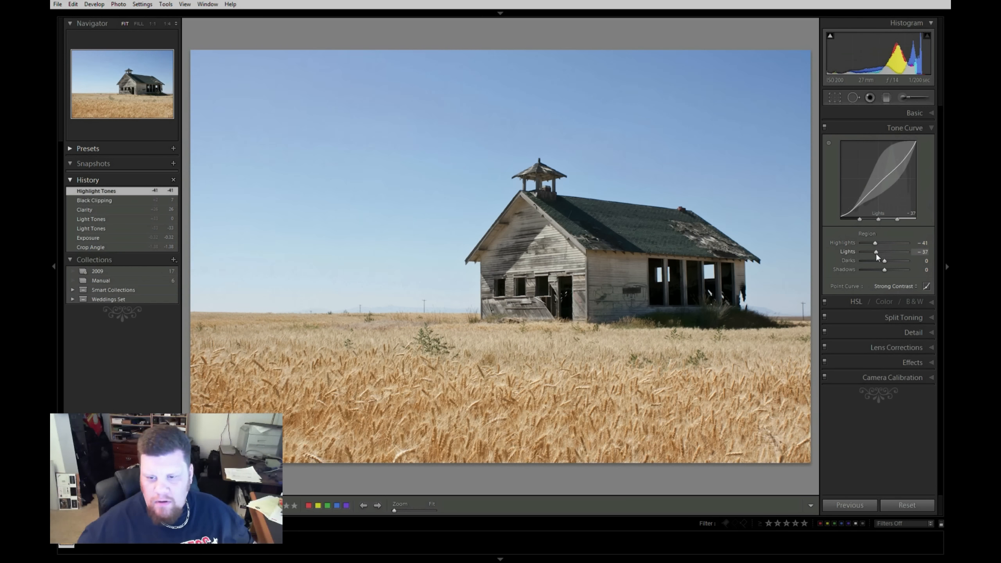
pyautogui.click(876, 252)
pyautogui.click(876, 261)
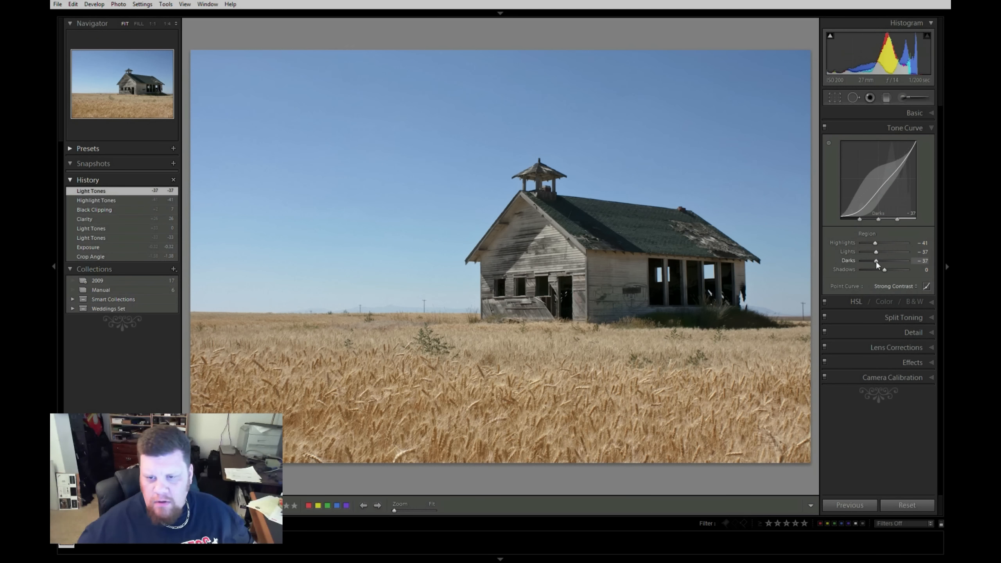
pyautogui.doubleClick(846, 252)
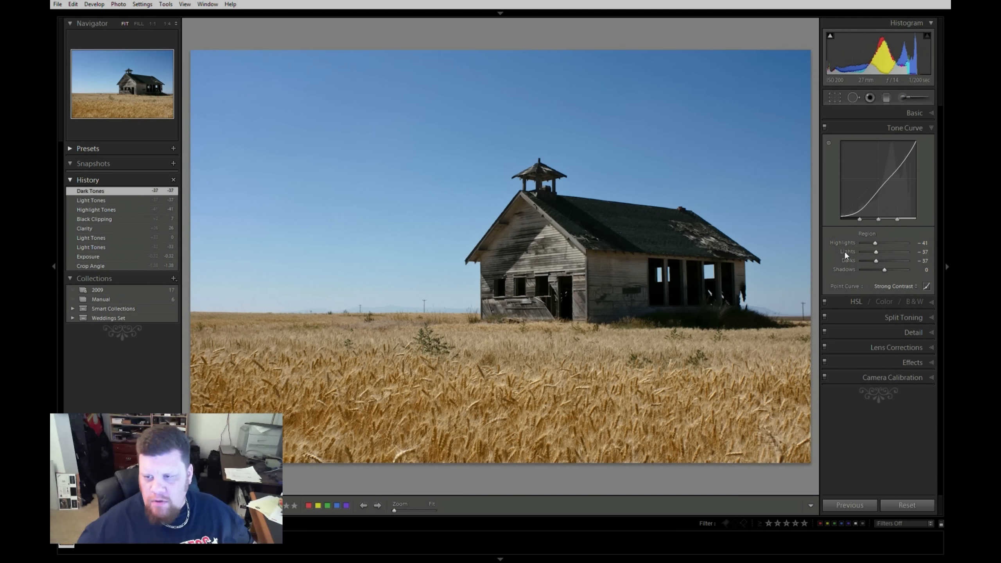
pyautogui.doubleClick(846, 242)
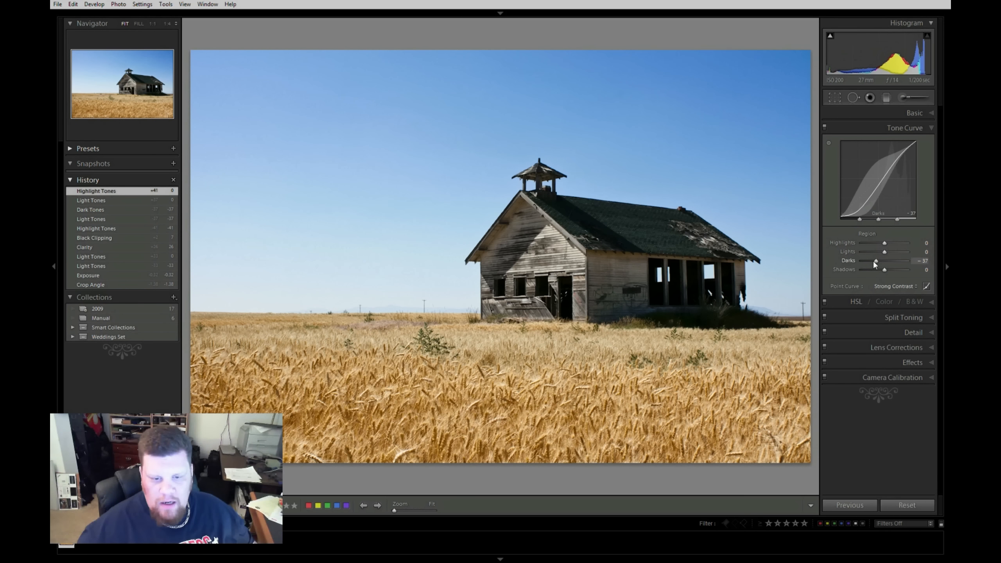
pyautogui.moveTo(873, 260)
pyautogui.mouseDown()
pyautogui.moveTo(856, 256)
pyautogui.moveTo(872, 260)
pyautogui.mouseUp()
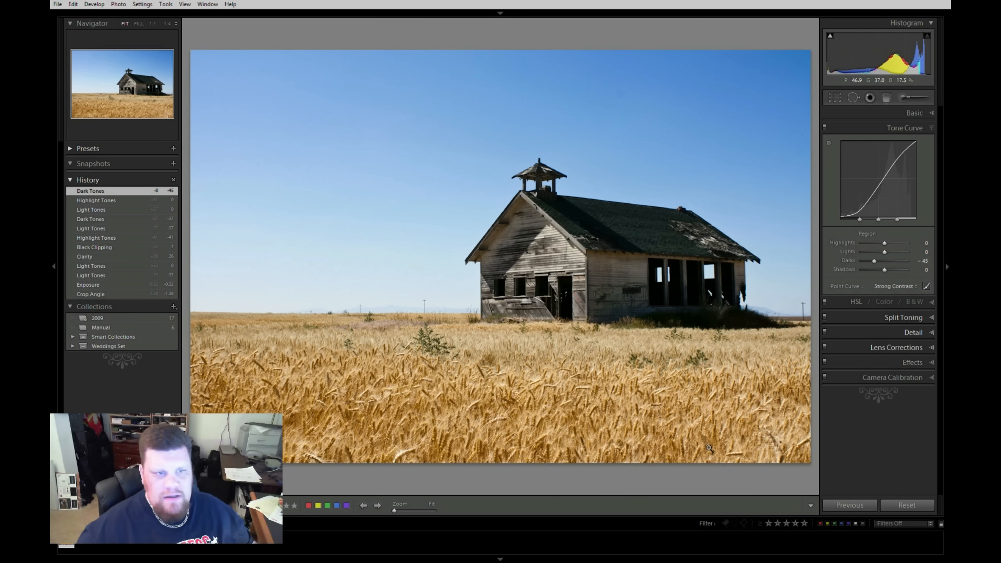
# Heal the dust spot near the sky's upper-left corner at 1:1 view with a size 49 spot removal
pyautogui.click(212, 78)
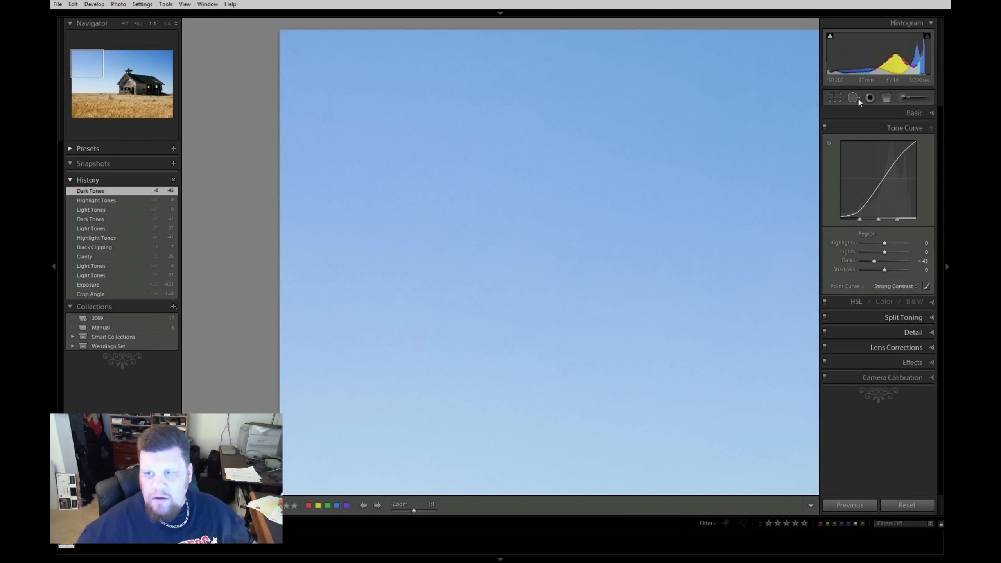
pyautogui.click(858, 99)
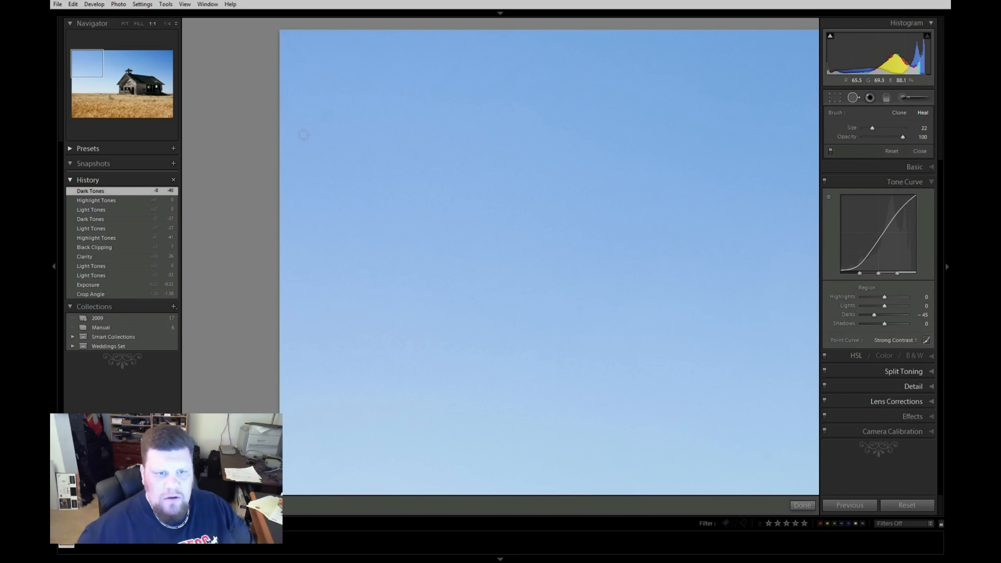
pyautogui.click(331, 115)
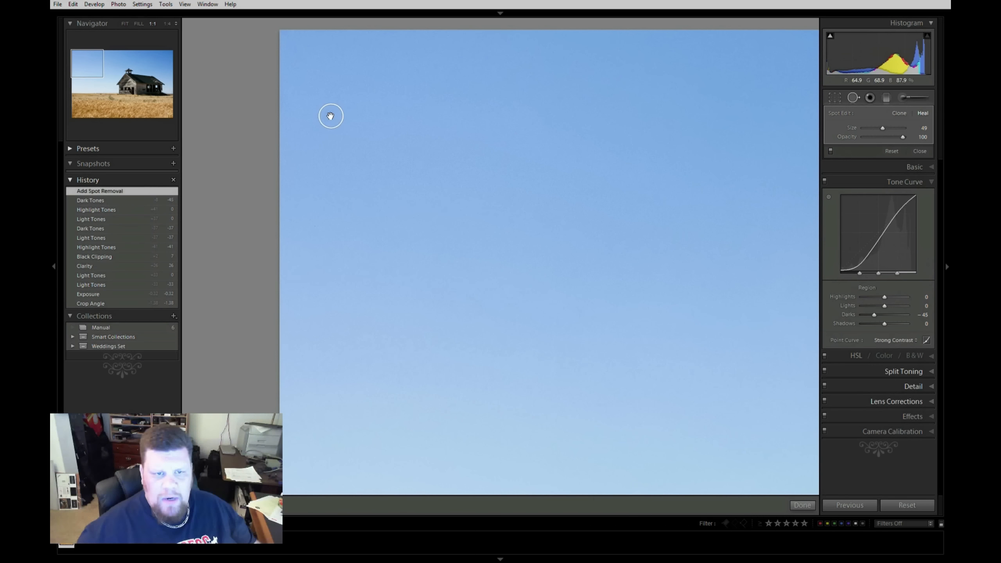
# Heal the dust spot in the sky above the schoolhouse roof with a size 75 spot removal and return to the full photo
pyautogui.moveTo(631, 229); pyautogui.dragTo(339, 293)
pyautogui.moveTo(719, 346); pyautogui.dragTo(442, 303)
pyautogui.moveTo(773, 287); pyautogui.dragTo(458, 327)
pyautogui.moveTo(603, 320); pyautogui.dragTo(453, 319)
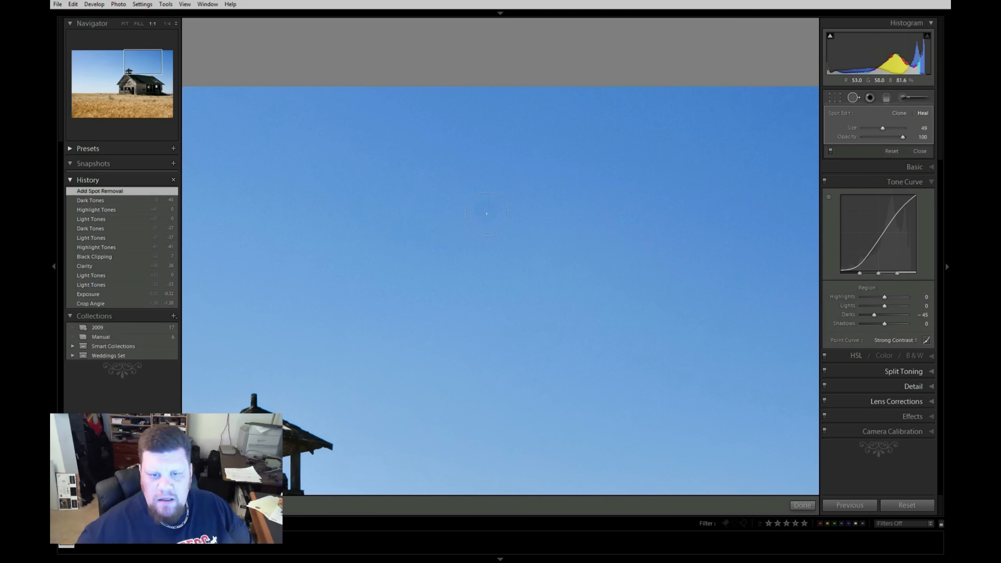
pyautogui.click(486, 214)
pyautogui.press('q')
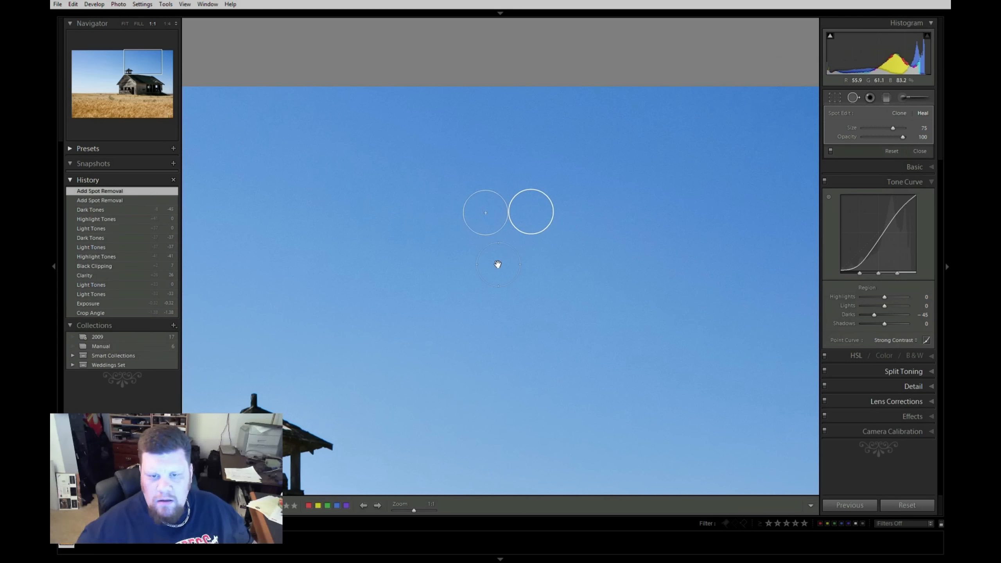
pyautogui.click(499, 266)
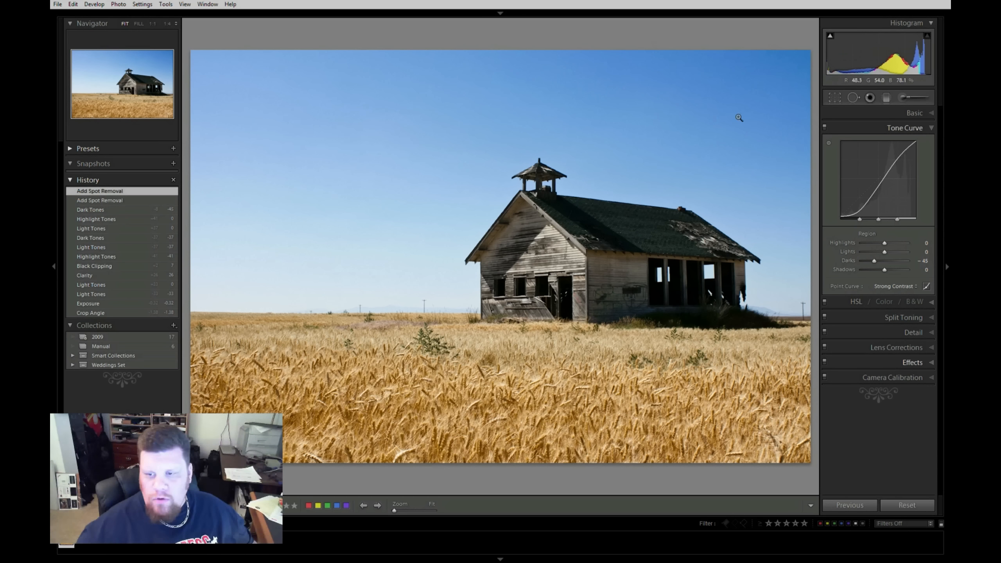
# Darken the sky with the targeted Luminance adjustment, bringing Blue to -22 and Purple to -1
pyautogui.click(931, 304)
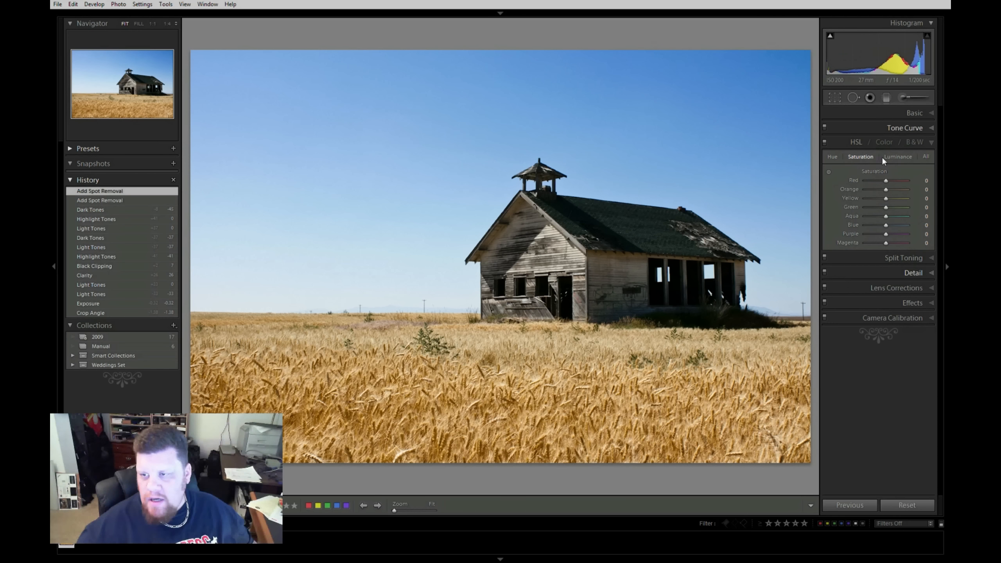
pyautogui.click(896, 158)
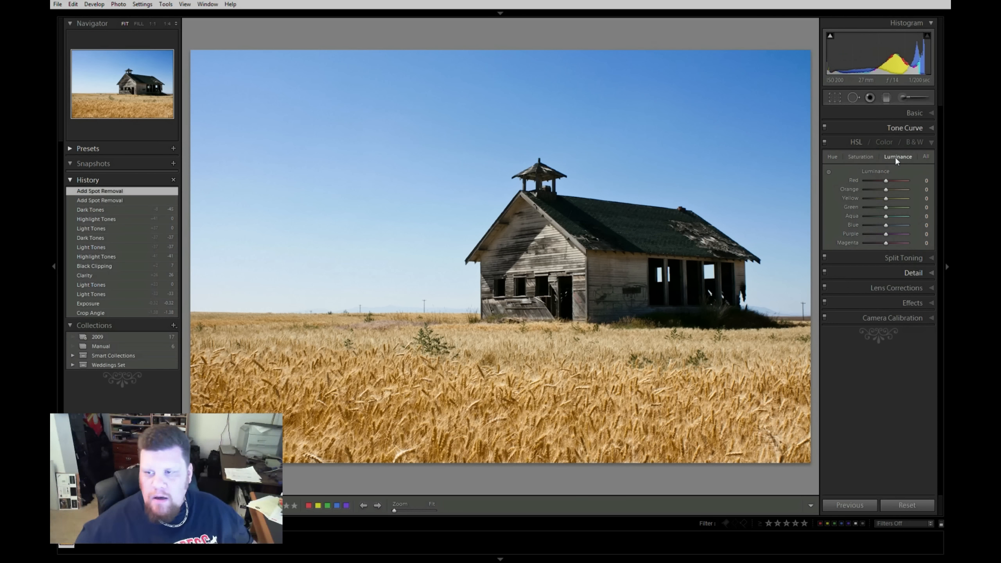
pyautogui.click(829, 172)
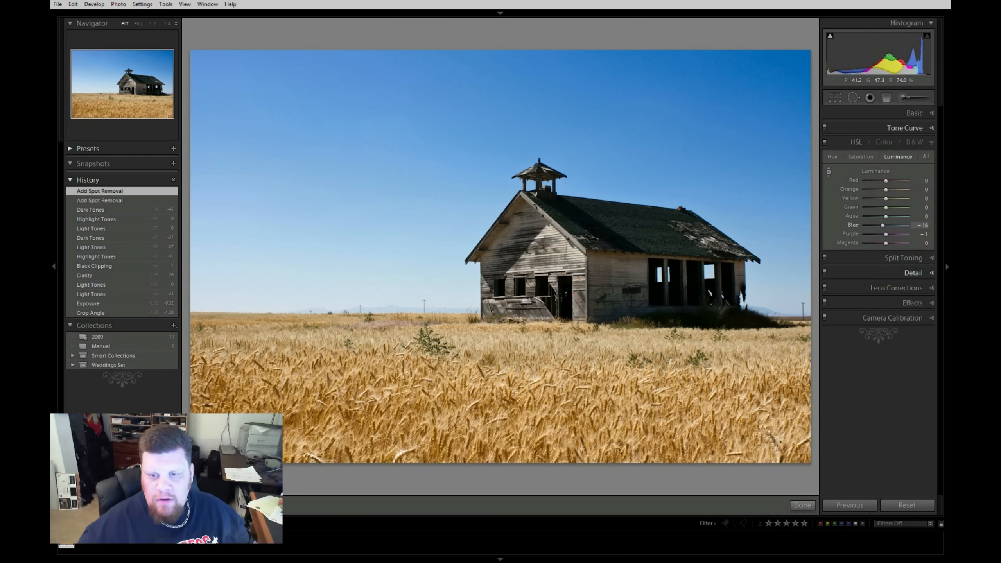
pyautogui.moveTo(398, 122); pyautogui.dragTo(398, 121)
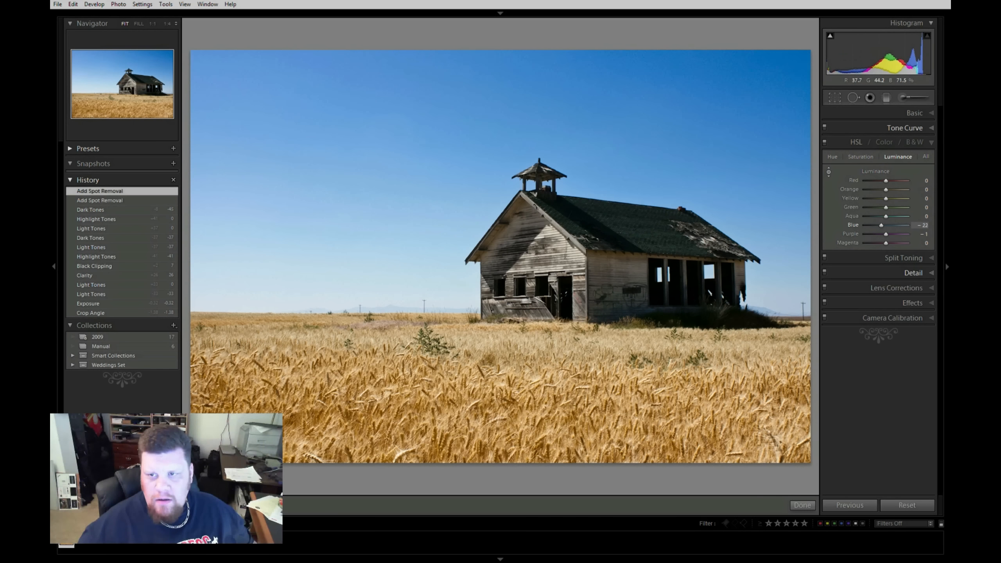
pyautogui.moveTo(699, 95); pyautogui.dragTo(698, 95)
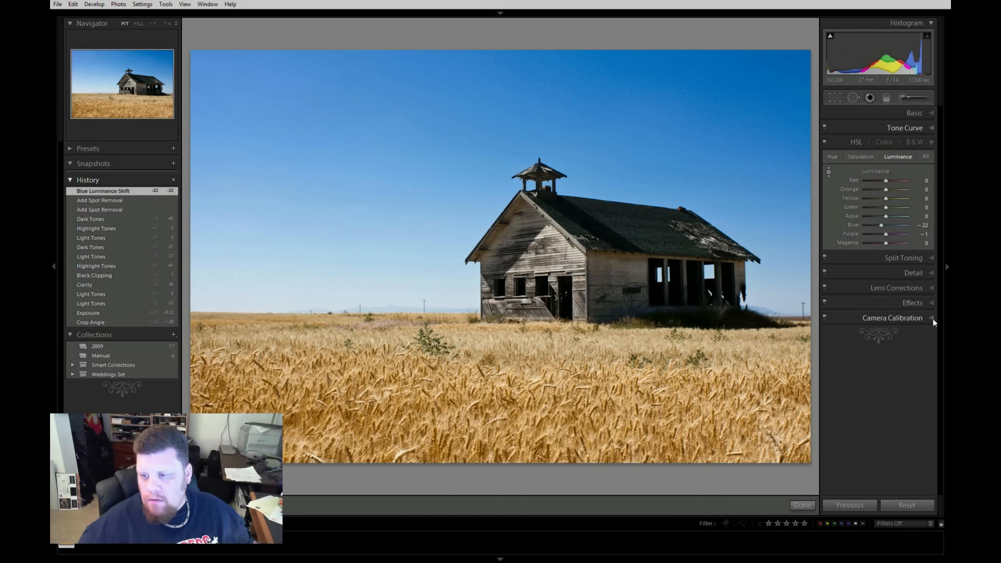
# Set the sharpening Amount to 52 while viewing the schoolhouse front and wheat at 1:1, trying 83 first
pyautogui.click(932, 303)
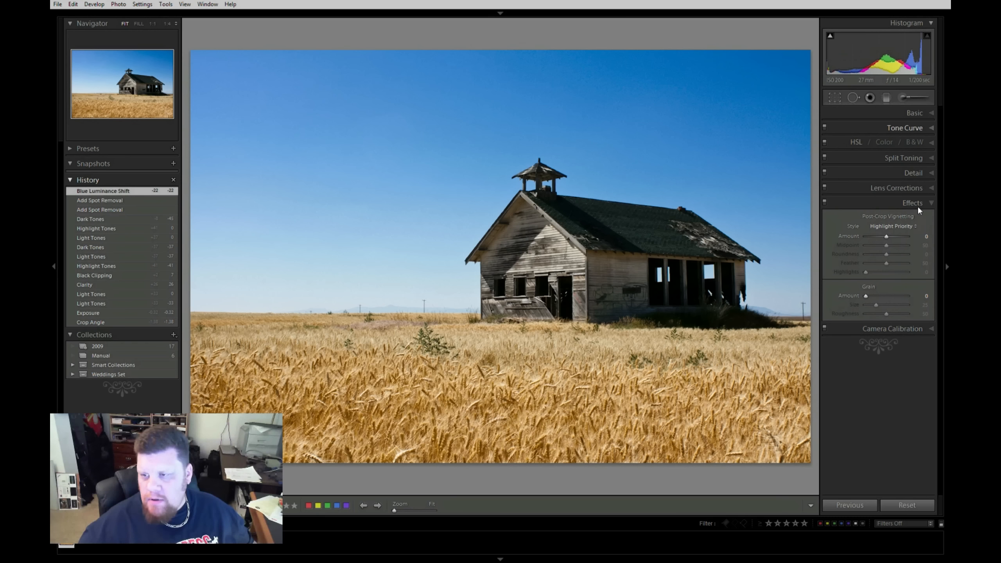
pyautogui.click(932, 187)
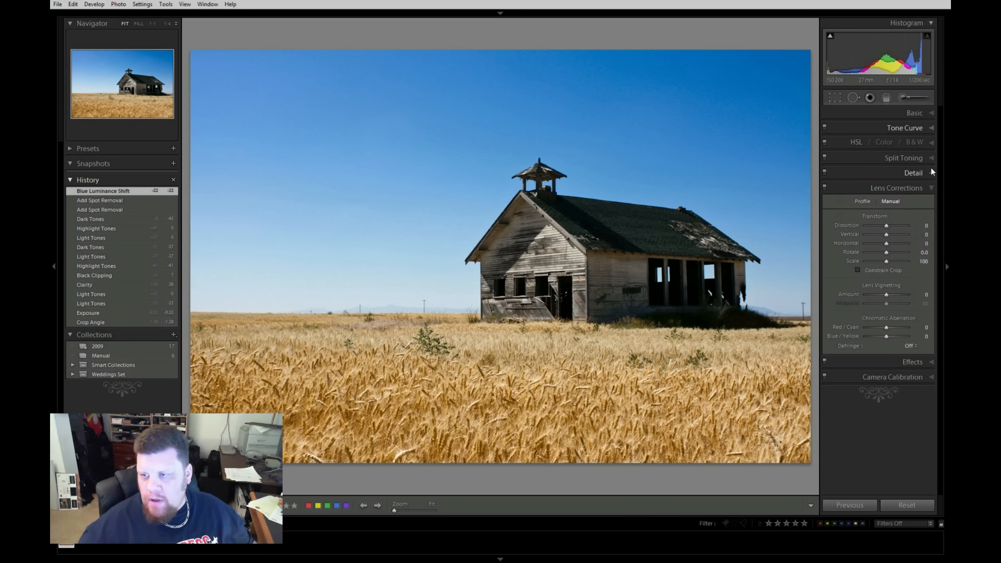
pyautogui.click(931, 173)
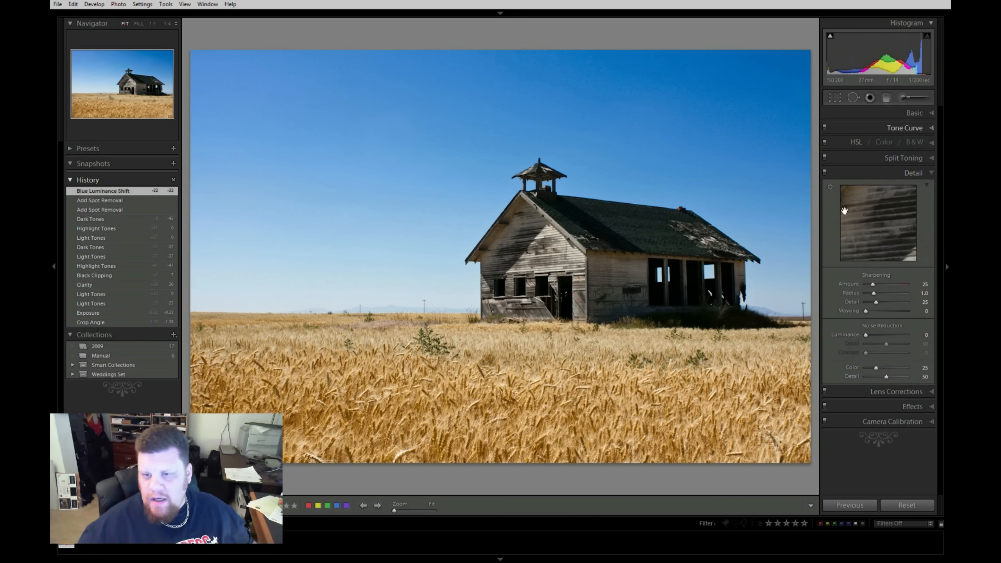
pyautogui.click(829, 186)
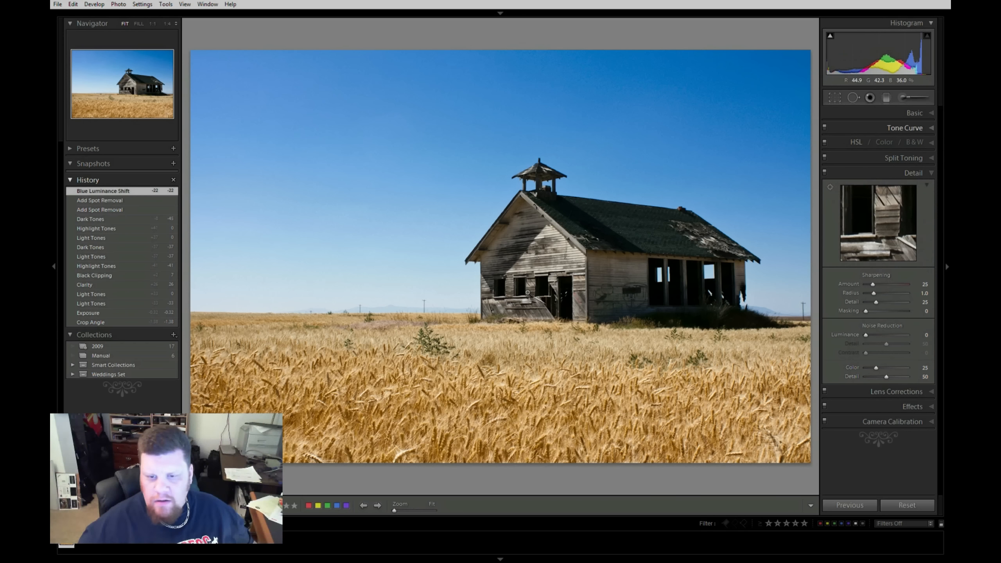
pyautogui.click(535, 320)
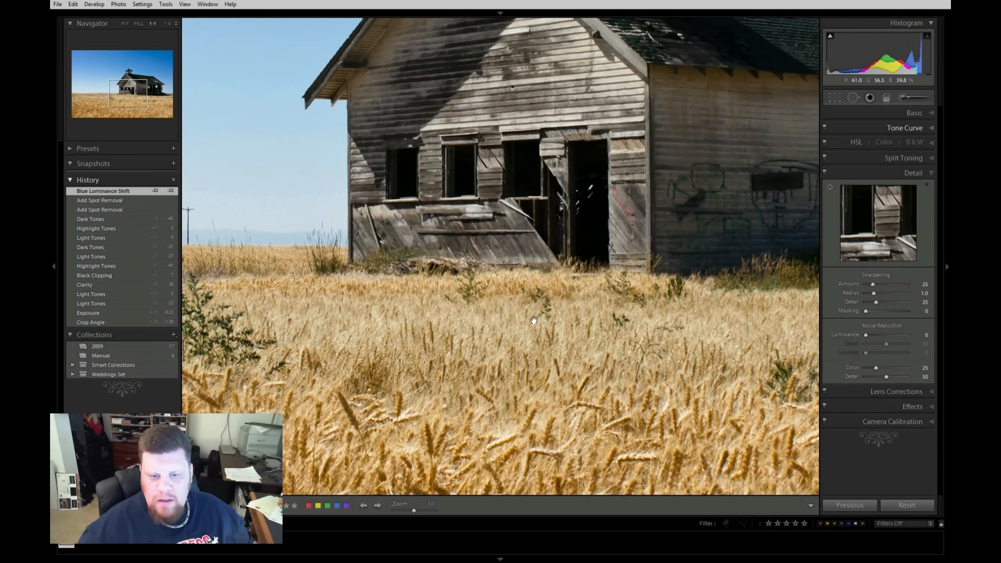
pyautogui.moveTo(551, 295); pyautogui.dragTo(558, 324)
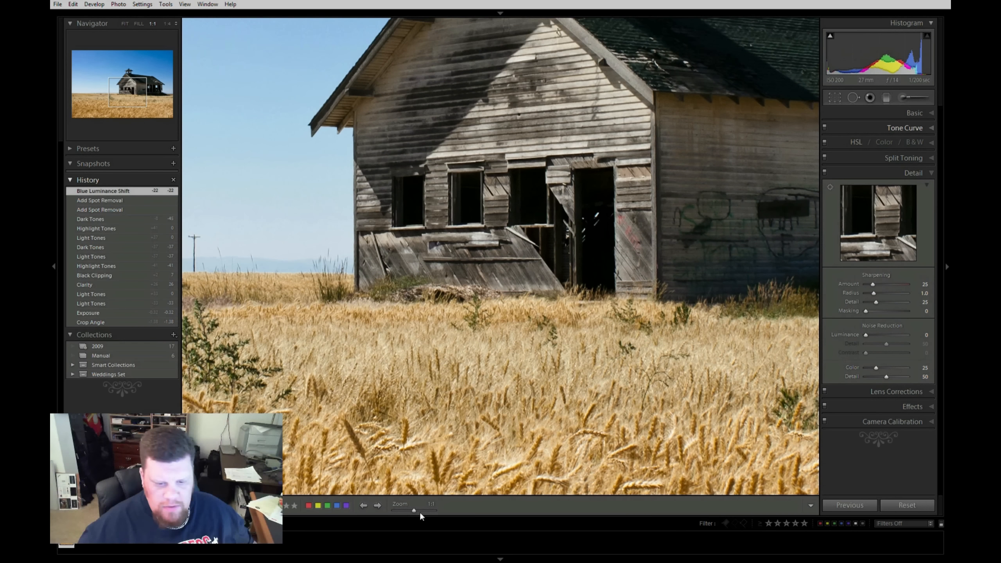
pyautogui.moveTo(429, 379); pyautogui.dragTo(489, 332)
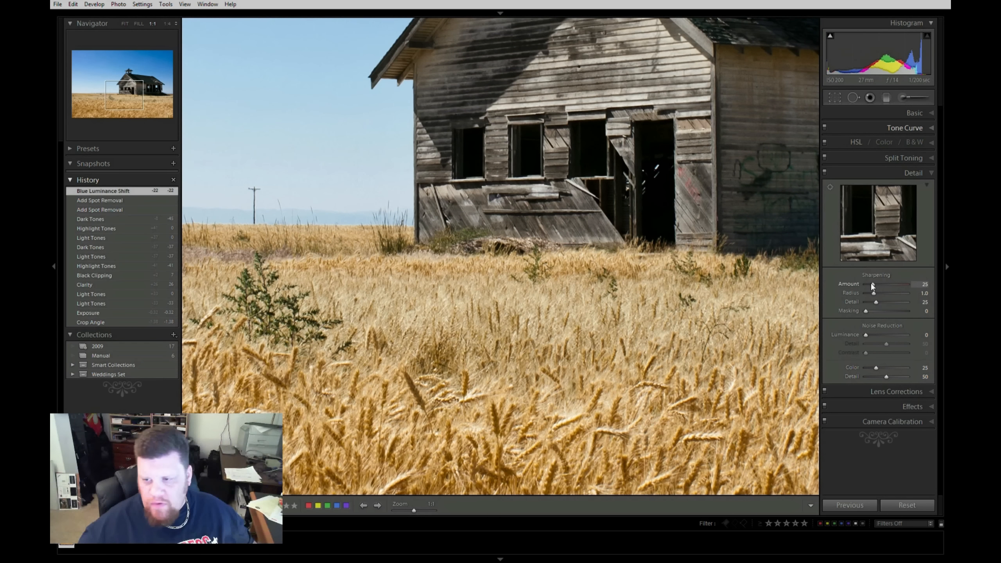
pyautogui.moveTo(889, 287); pyautogui.dragTo(909, 288)
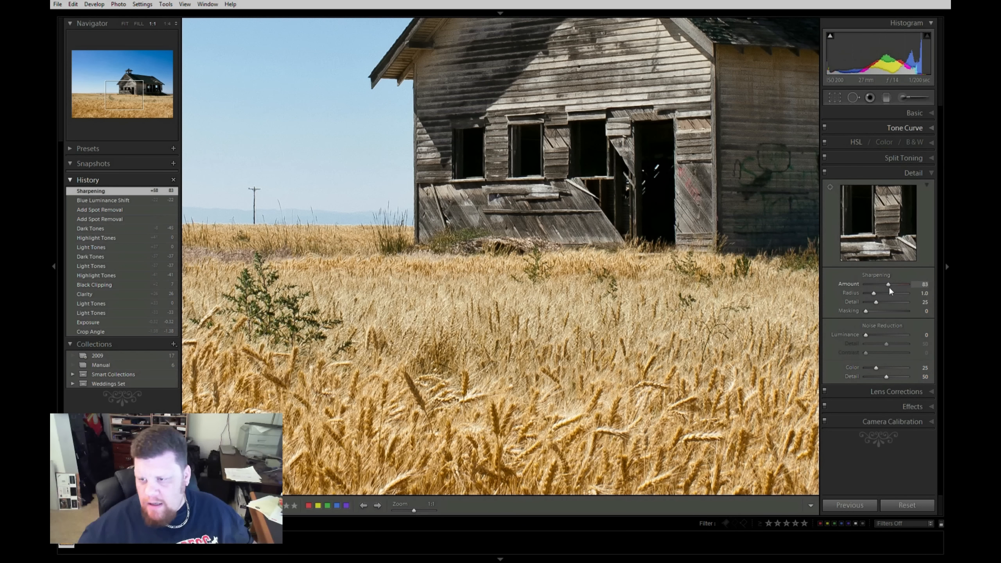
pyautogui.moveTo(882, 282); pyautogui.dragTo(881, 283)
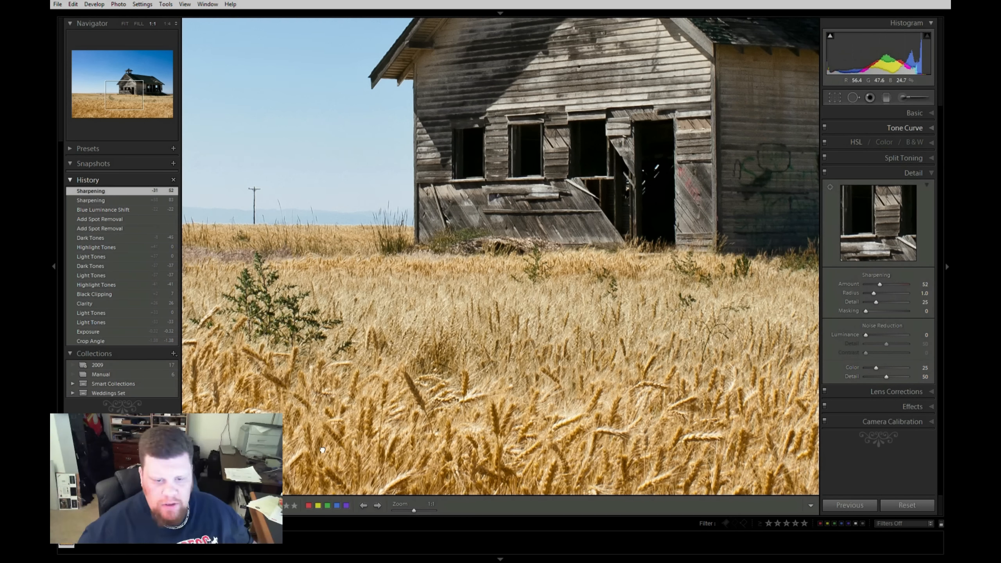
# Check the wheat field's detail at 1:1 and set the sharpening Radius to 1.3
pyautogui.moveTo(319, 455); pyautogui.dragTo(599, 234)
pyautogui.moveTo(434, 263); pyautogui.dragTo(619, 320)
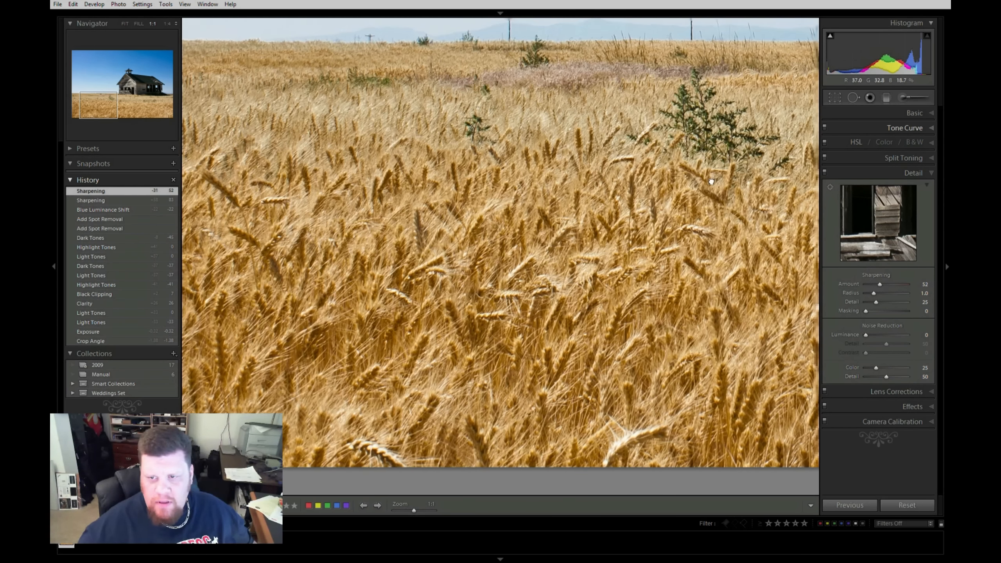
pyautogui.moveTo(749, 160); pyautogui.dragTo(249, 287)
pyautogui.moveTo(659, 315); pyautogui.dragTo(731, 281)
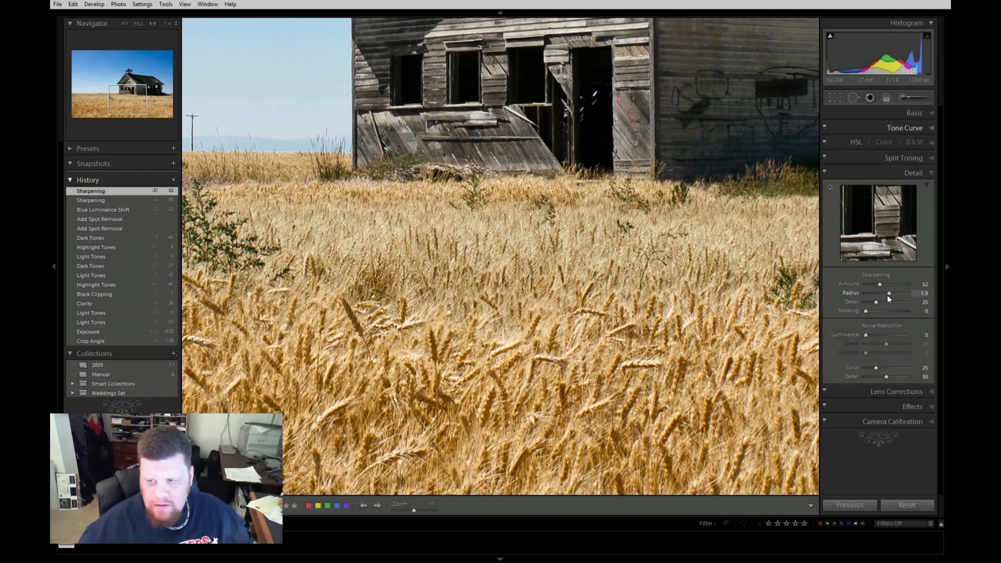
pyautogui.moveTo(905, 294); pyautogui.dragTo(845, 287)
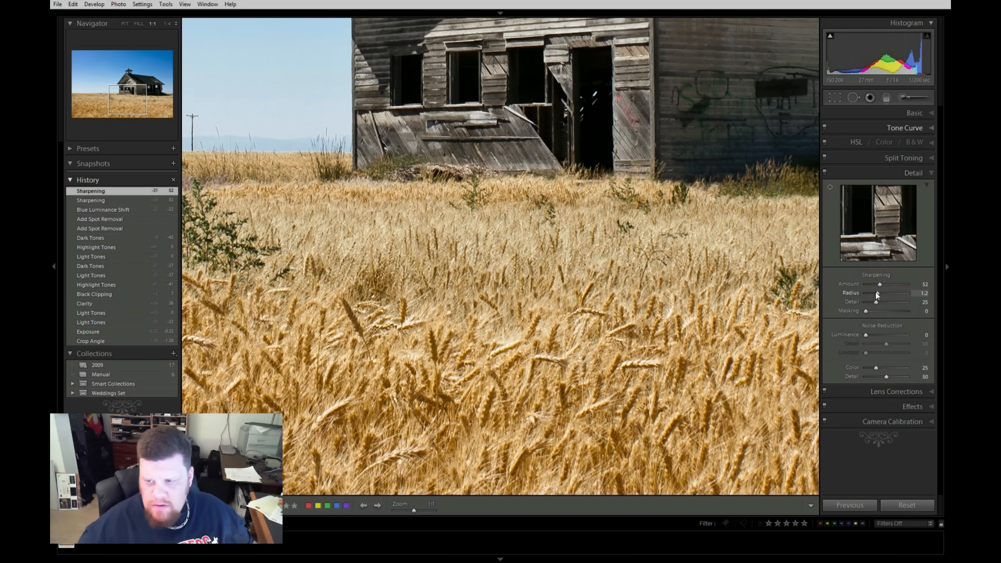
pyautogui.moveTo(877, 293); pyautogui.dragTo(877, 292)
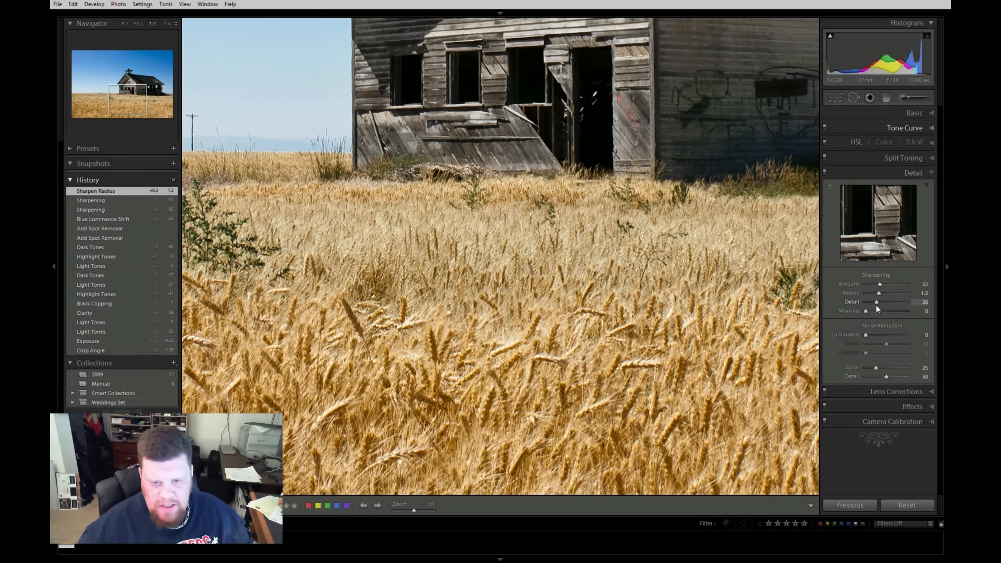
# Set the sharpening Detail to 31 and Masking to 16, and return to the full photo
pyautogui.moveTo(877, 307); pyautogui.dragTo(878, 307)
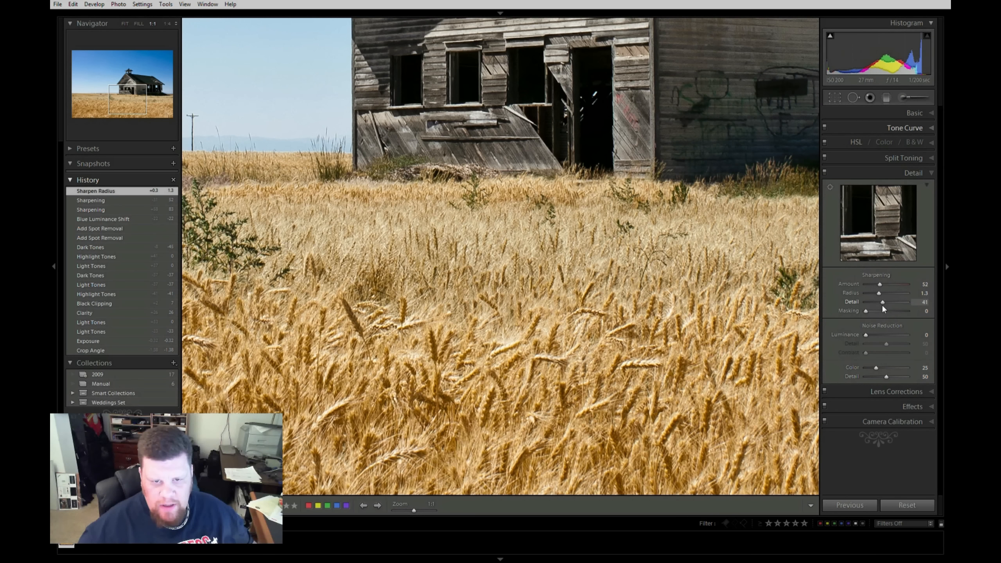
pyautogui.moveTo(878, 304); pyautogui.dragTo(869, 311)
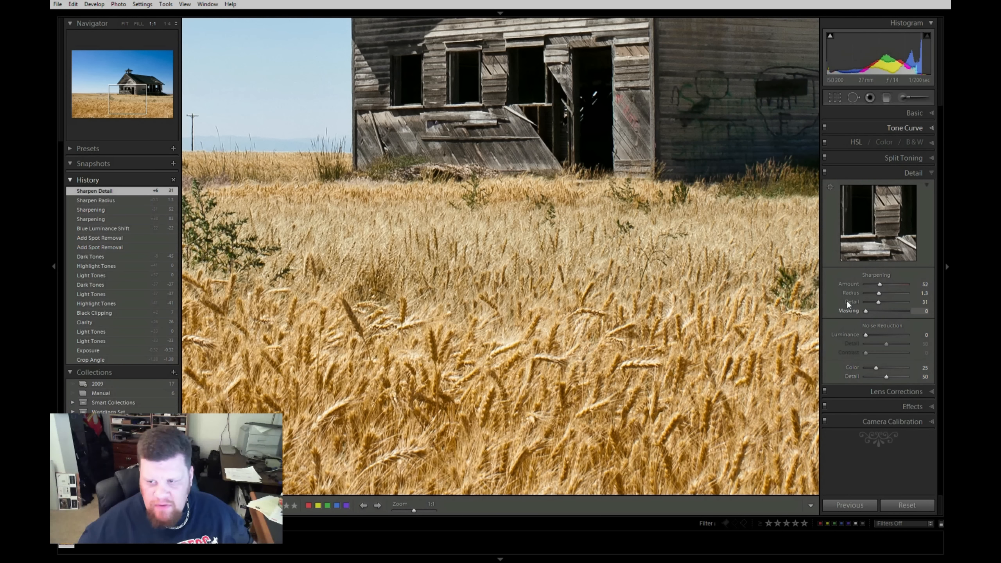
pyautogui.moveTo(873, 308); pyautogui.dragTo(868, 308)
pyautogui.click(537, 259)
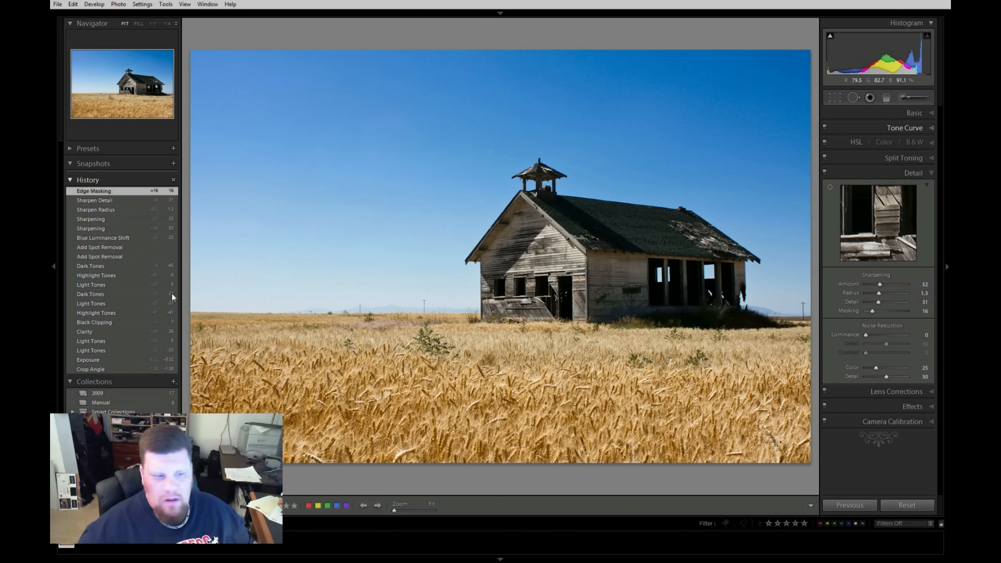
# Compare the Crop Angle history state with the final Edge Masking state, in full view and at 1:1 on the schoolhouse and wheat
pyautogui.click(83, 373)
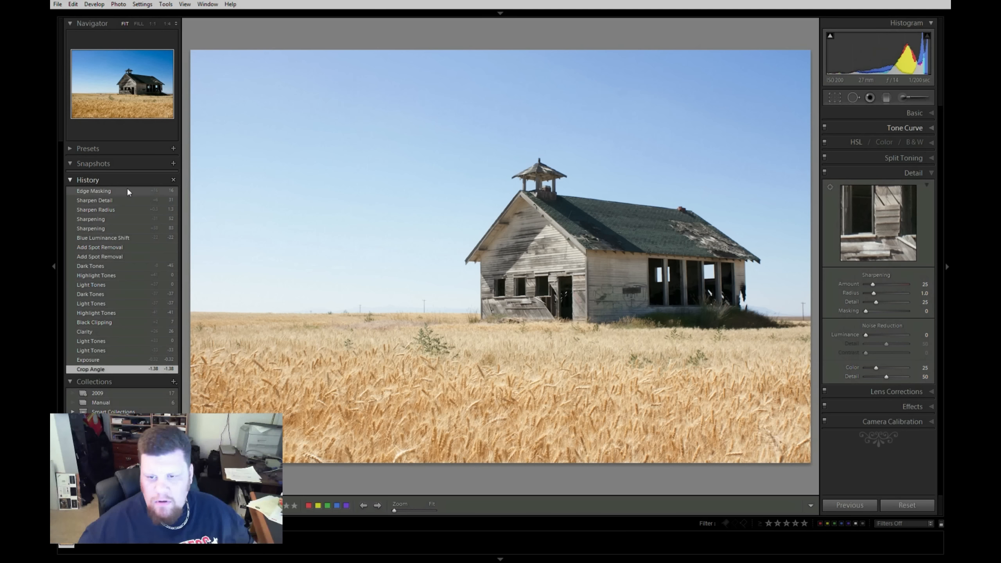
pyautogui.click(127, 190)
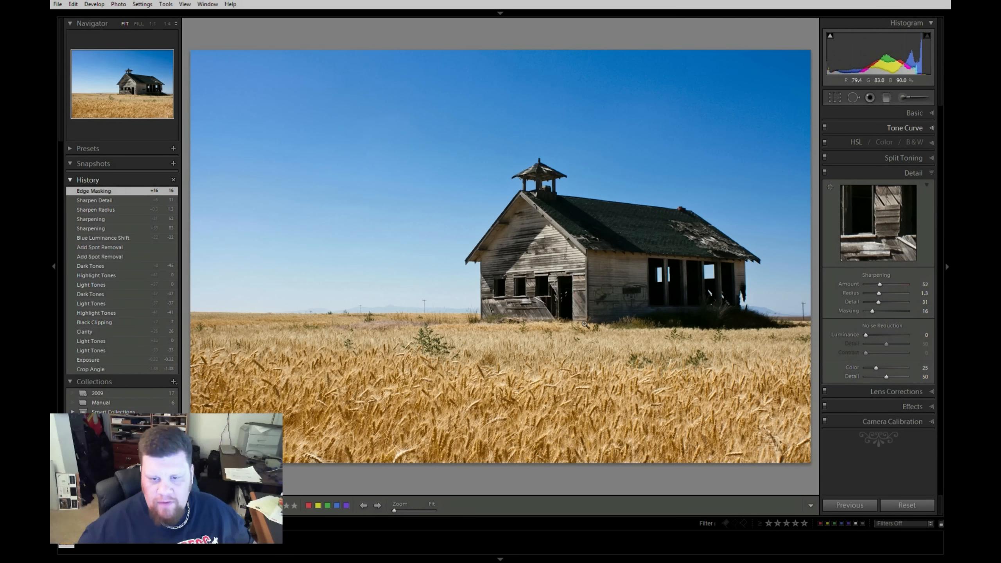
pyautogui.press('z')
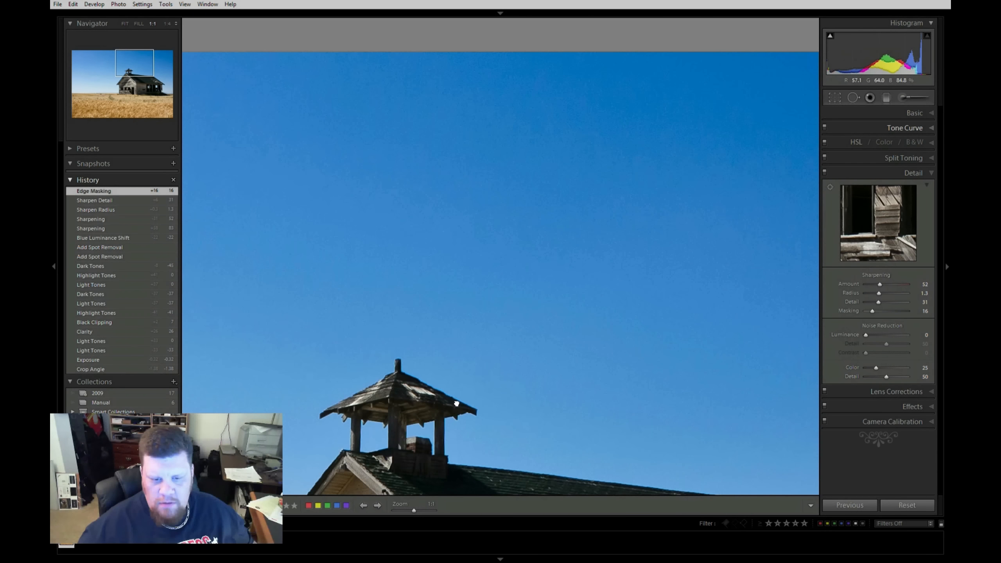
pyautogui.moveTo(457, 405); pyautogui.dragTo(539, 112)
pyautogui.moveTo(513, 400); pyautogui.dragTo(520, 117)
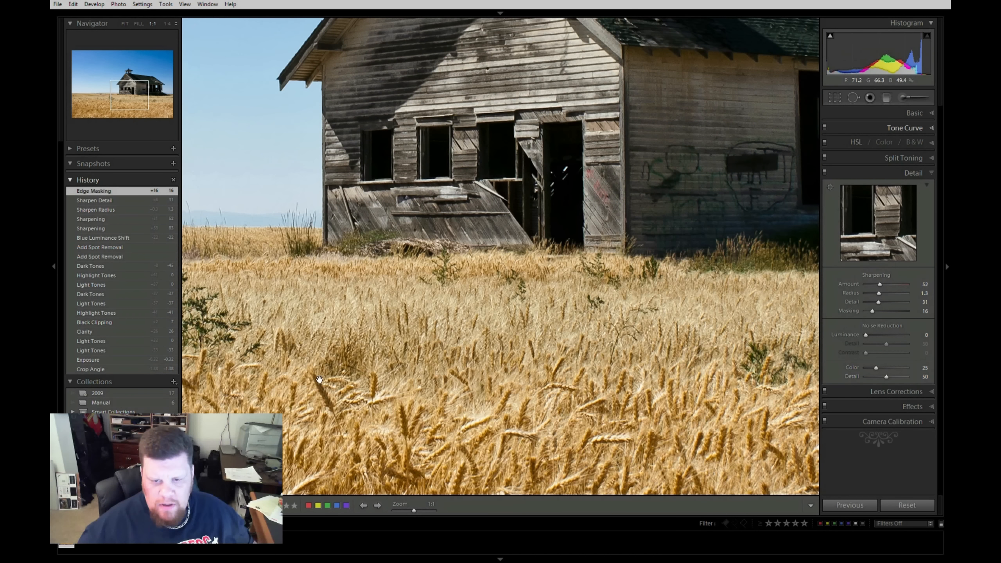
pyautogui.click(148, 368)
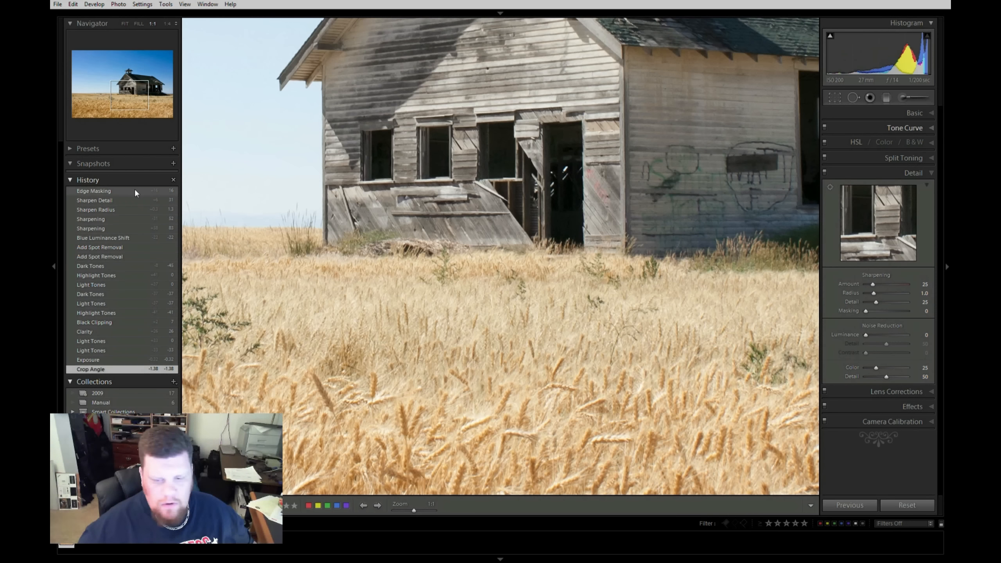
pyautogui.click(134, 190)
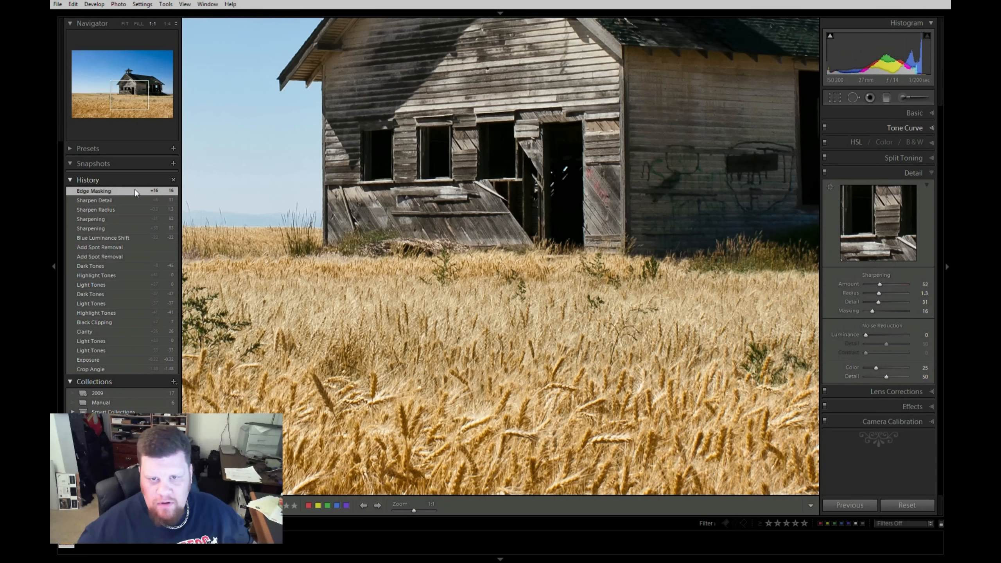
pyautogui.click(612, 258)
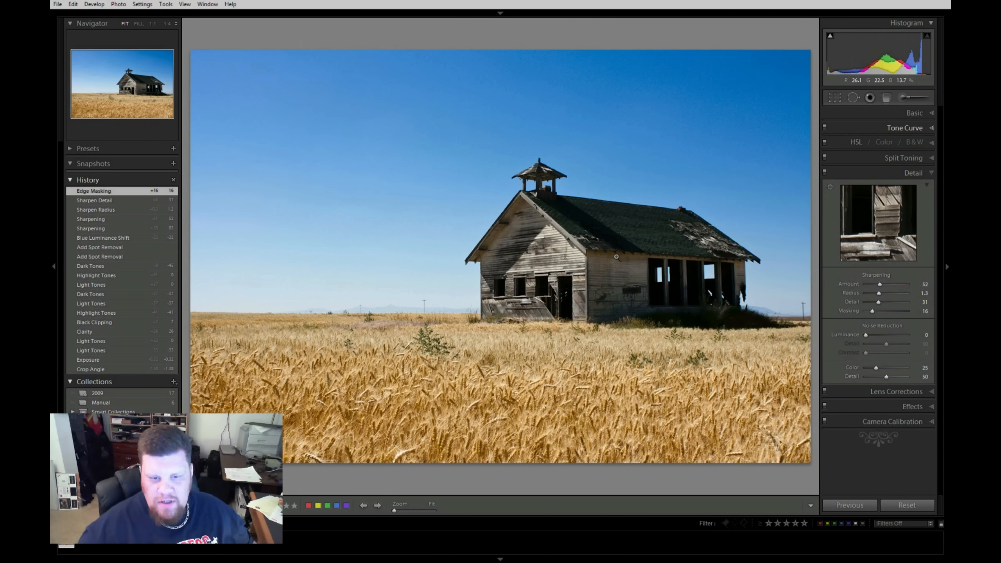